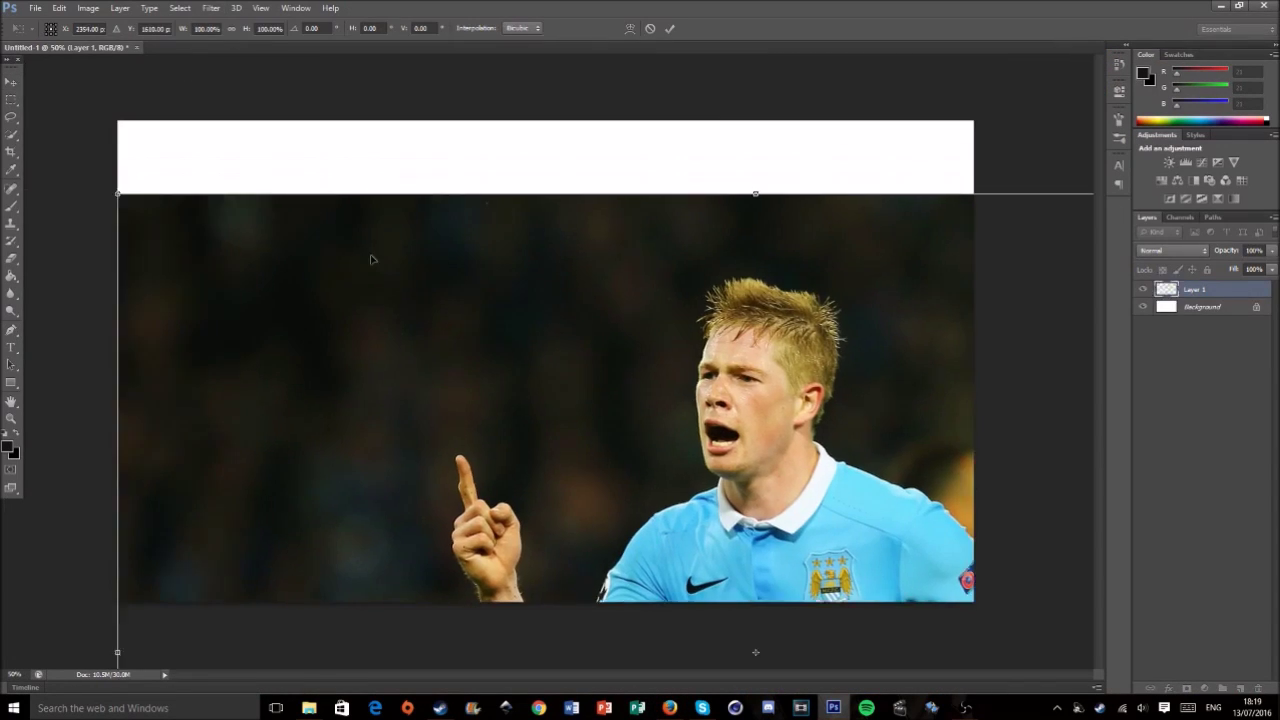
- Drag the pasted De Bruyne photo into place on the canvas and confirm it
mouse_move(214, 236)
mouse_down()
mouse_move(504, 340)
mouse_move(309, 219)
mouse_up()
key(Return)
- Shrink the player photo from its corner and reposition it on the canvas
key(ctrl+t)
drag(800, 180, 684, 266)
key(Return)
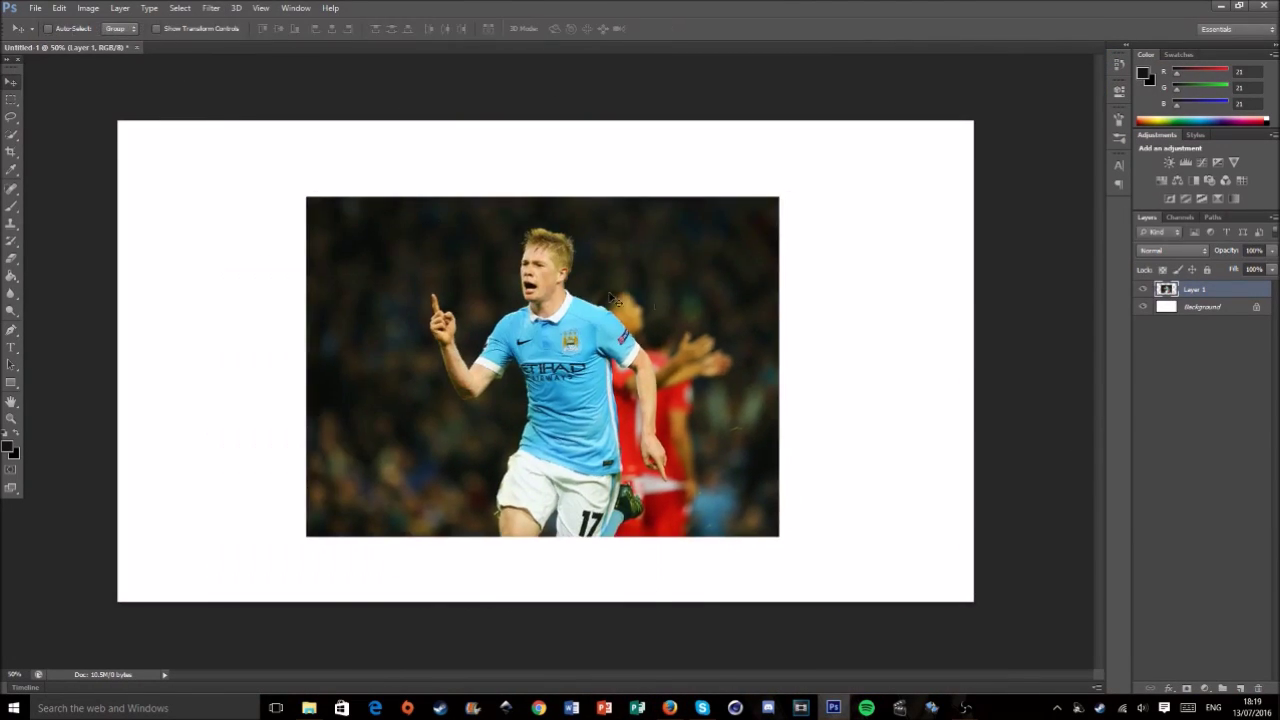
key(ctrl+t)
mouse_move(700, 429)
mouse_down()
mouse_move(529, 237)
mouse_move(554, 286)
mouse_up()
key(Return)
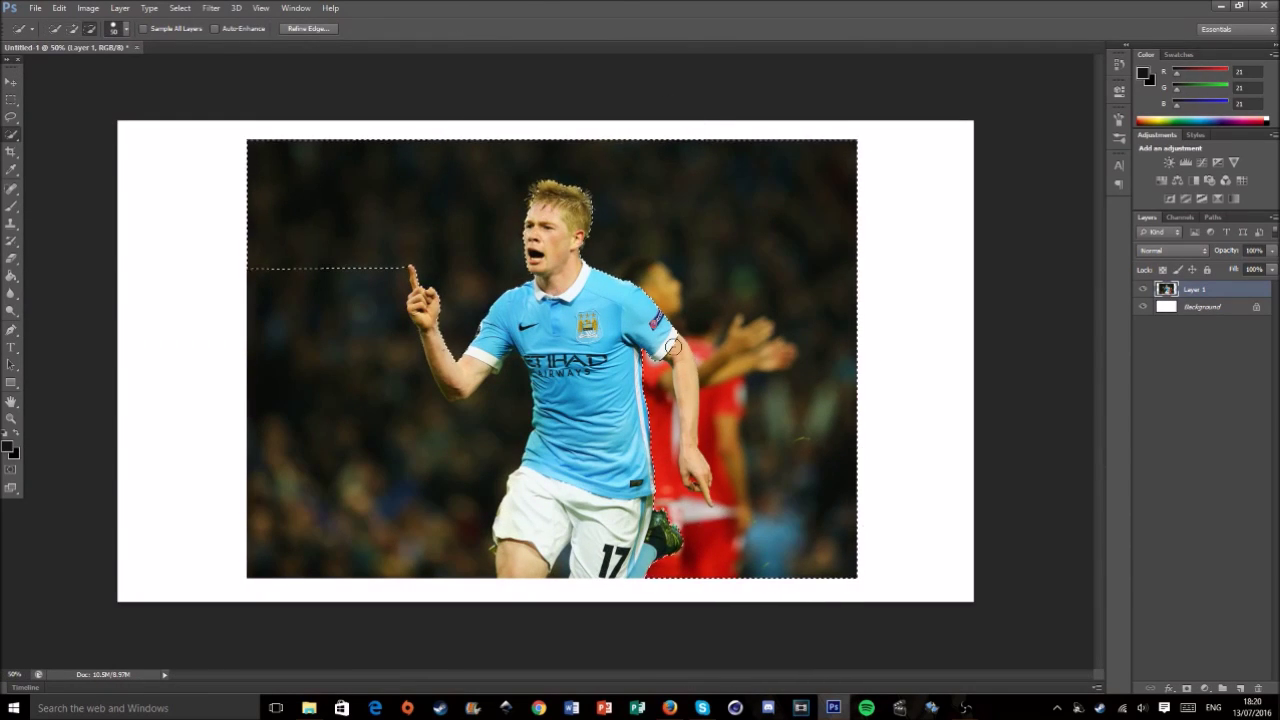
- Outline the footballer with a selection, zooming in to check its edges
key(ctrl+plus)
key(ctrl+plus)
key(ctrl+plus)
scroll(634, 371, down, 5)
scroll(634, 371, right, 5)
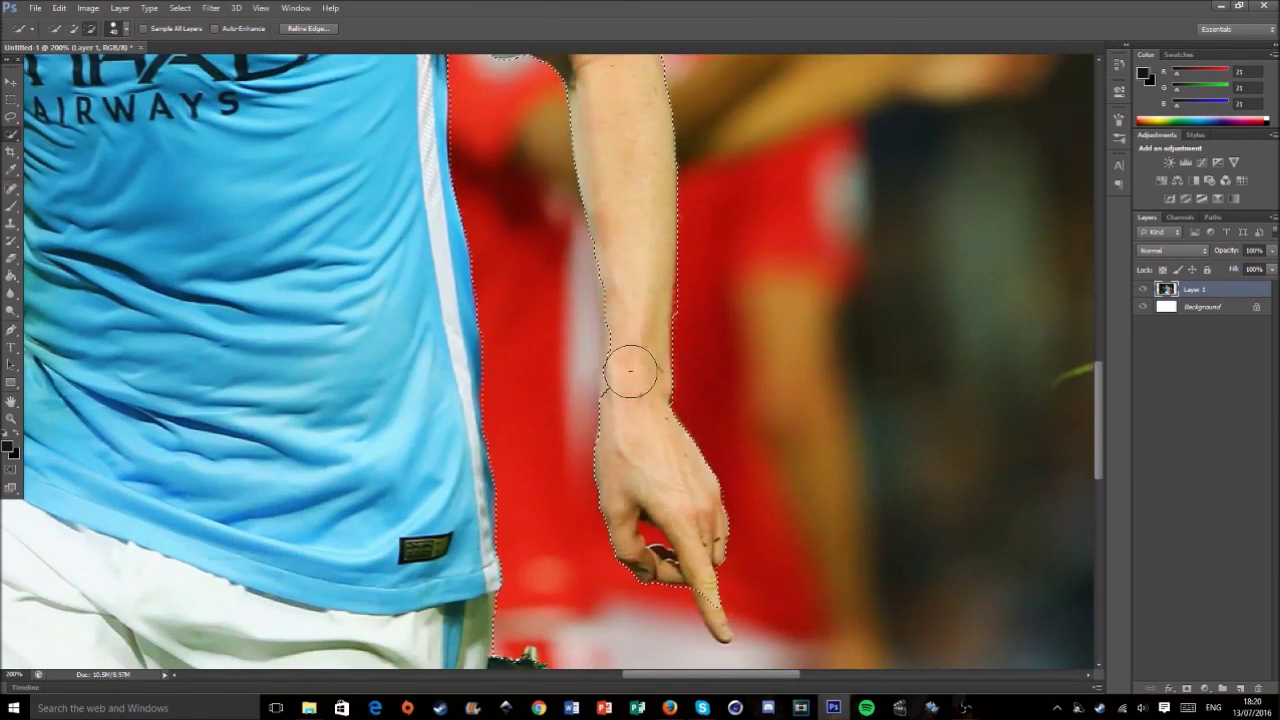
scroll(708, 503, down, 2)
scroll(687, 471, up, 2)
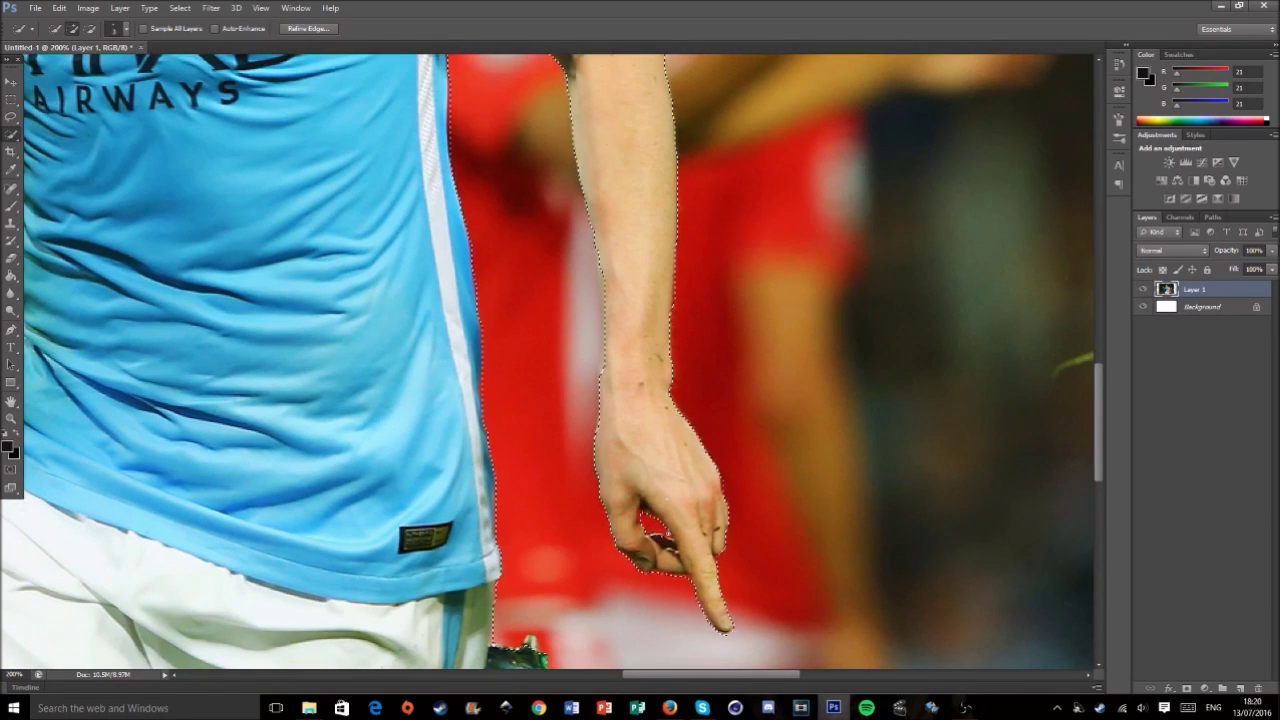
key(ctrl+minus)
key(ctrl+minus)
key(ctrl+minus)
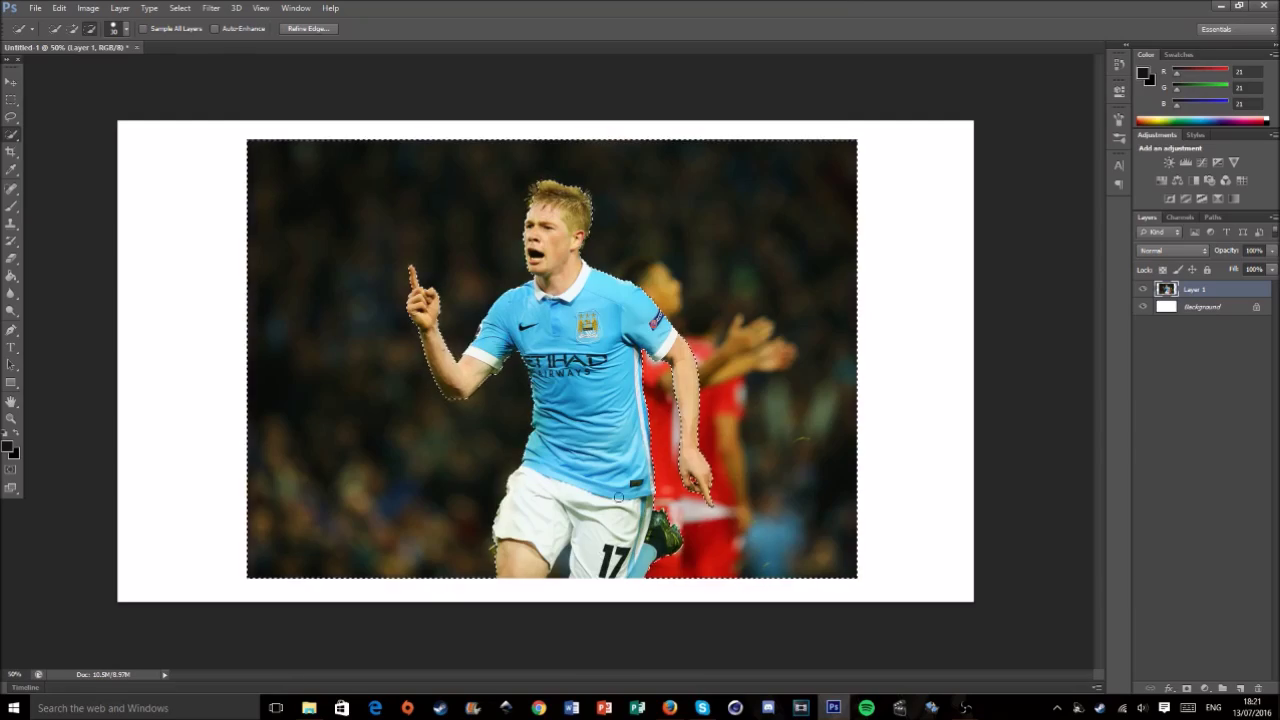
key(ctrl+plus)
scroll(444, 592, down, 2)
scroll(444, 592, up, 1)
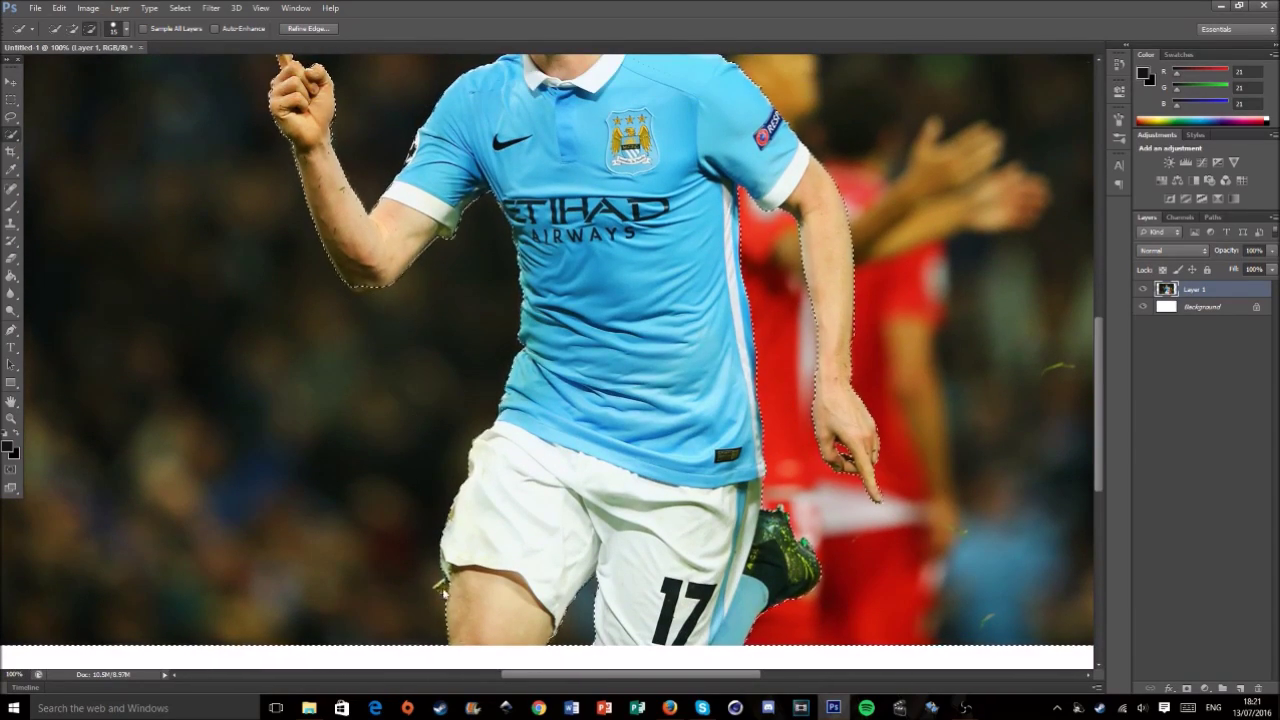
scroll(173, 63, up, 6)
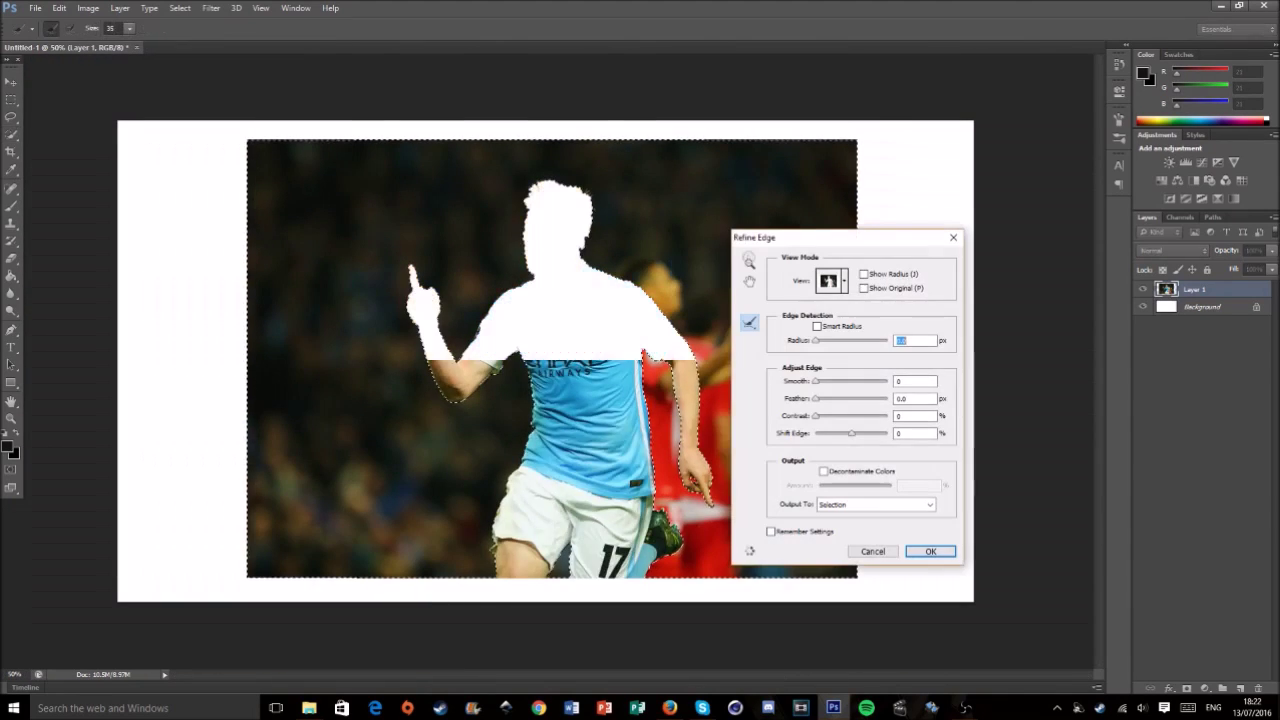
- Erase stray edges around the cut-out player with a smaller eraser brush
key(bracketleft)
key(bracketleft)
key(bracketleft)
right_click(421, 303)
key(Escape)
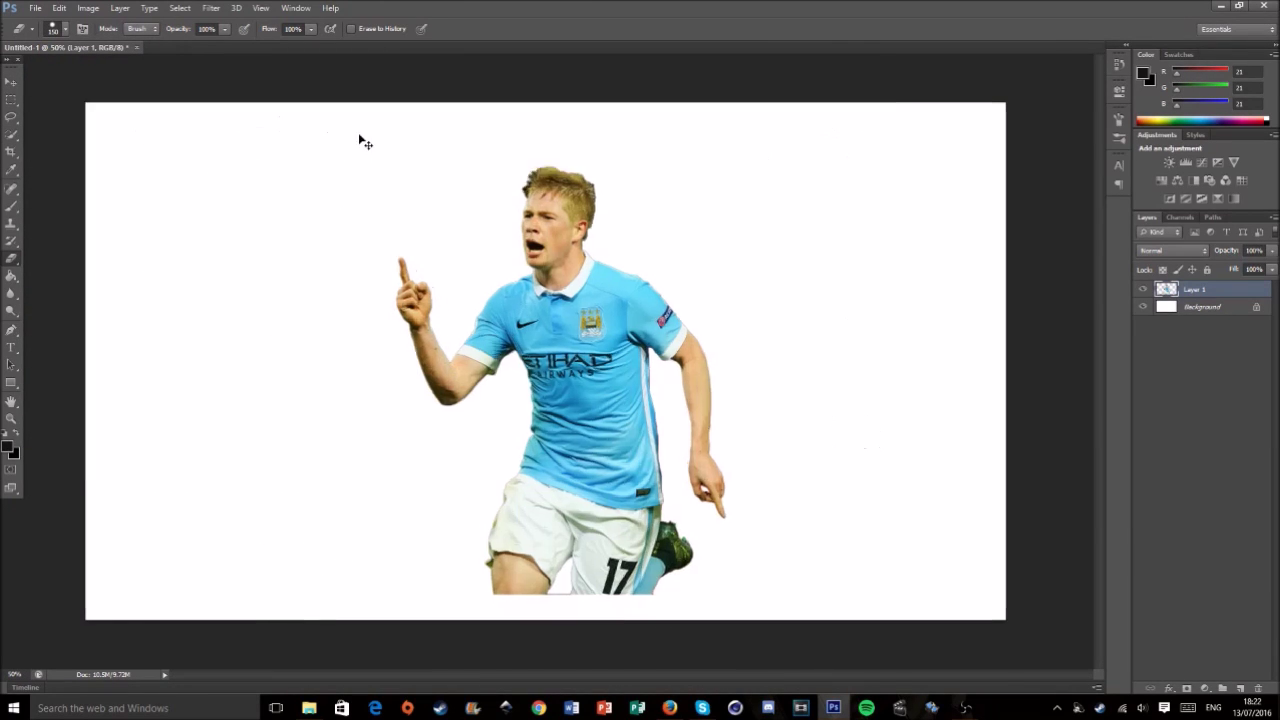
scroll(358, 140, up, 5)
scroll(330, 200, up, 3)
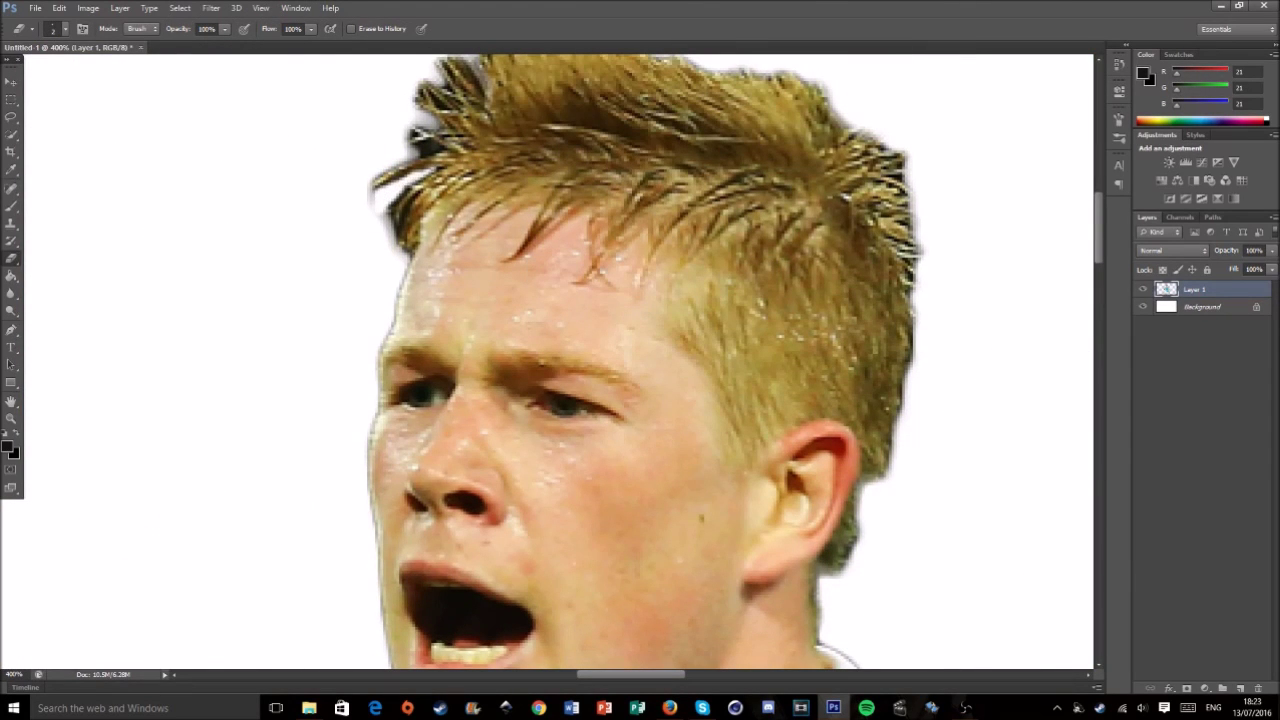
scroll(392, 239, up, 2)
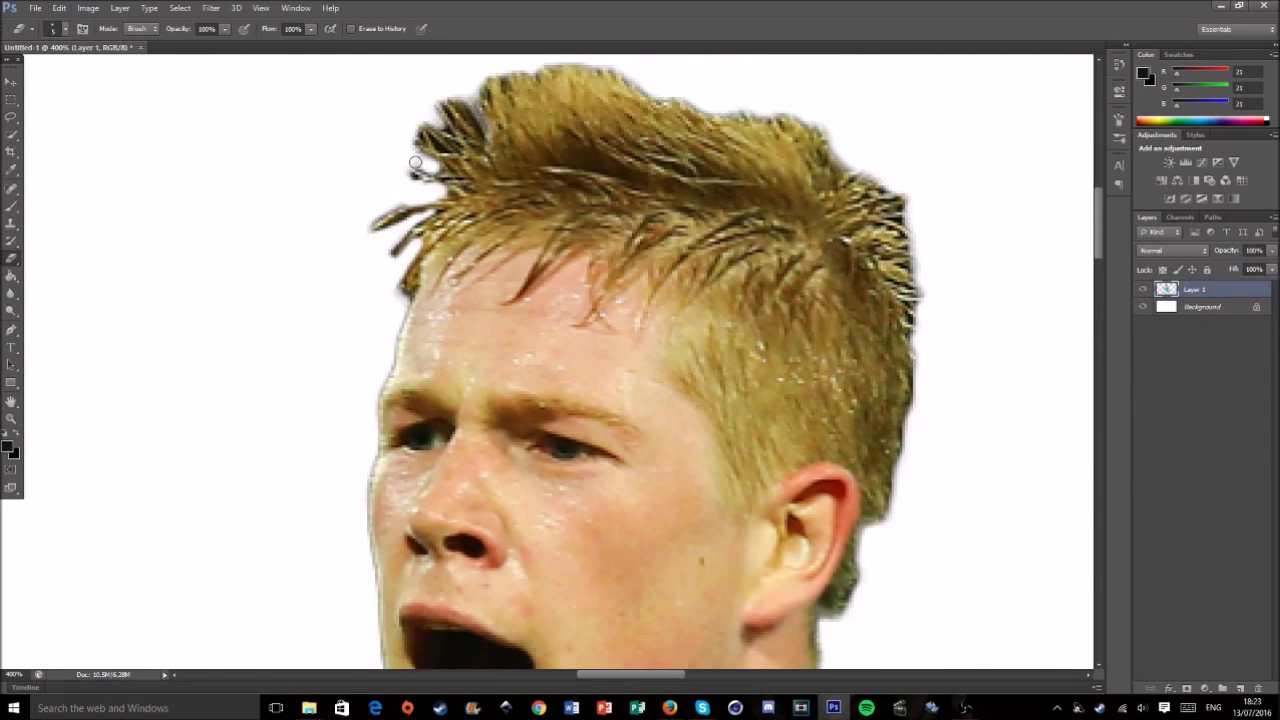
scroll(560, 360, down, 5)
scroll(206, 171, up, 2)
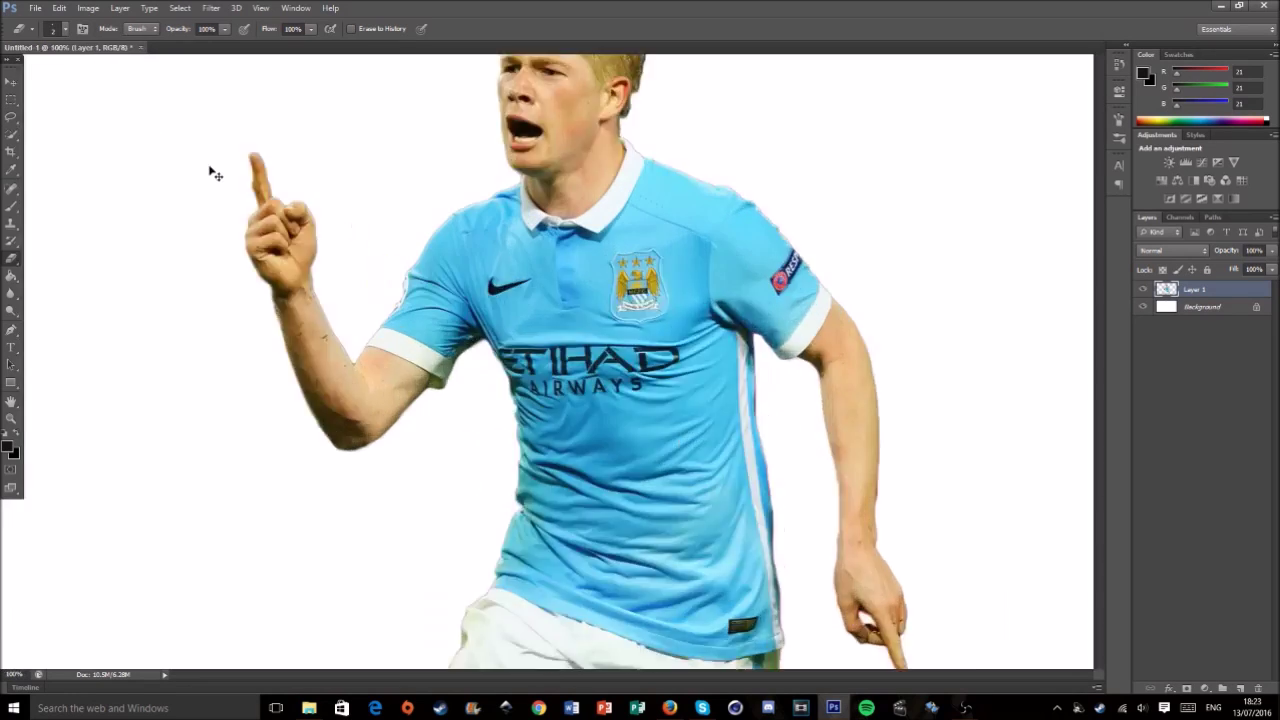
scroll(756, 171, up, 1)
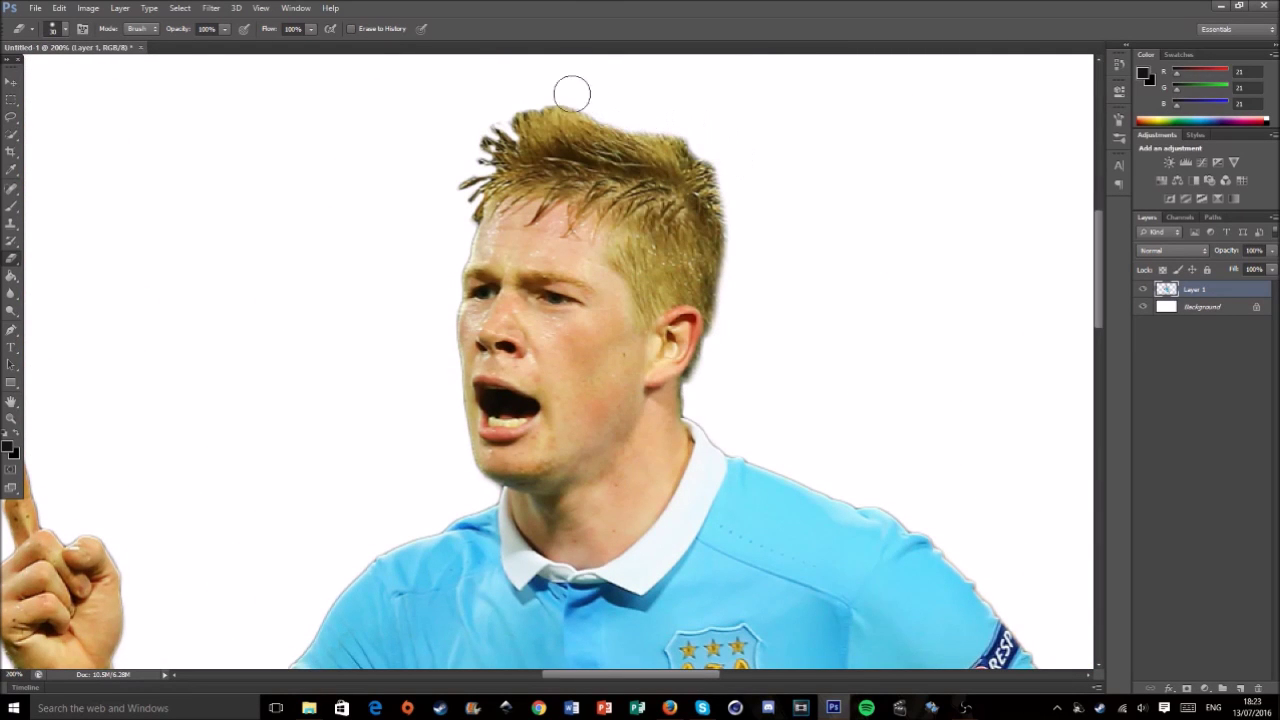
scroll(200, 97, down, 3)
- Enlarge the cut-out player to 120%, then shrink the pasted second photo to fit
key(ctrl+t)
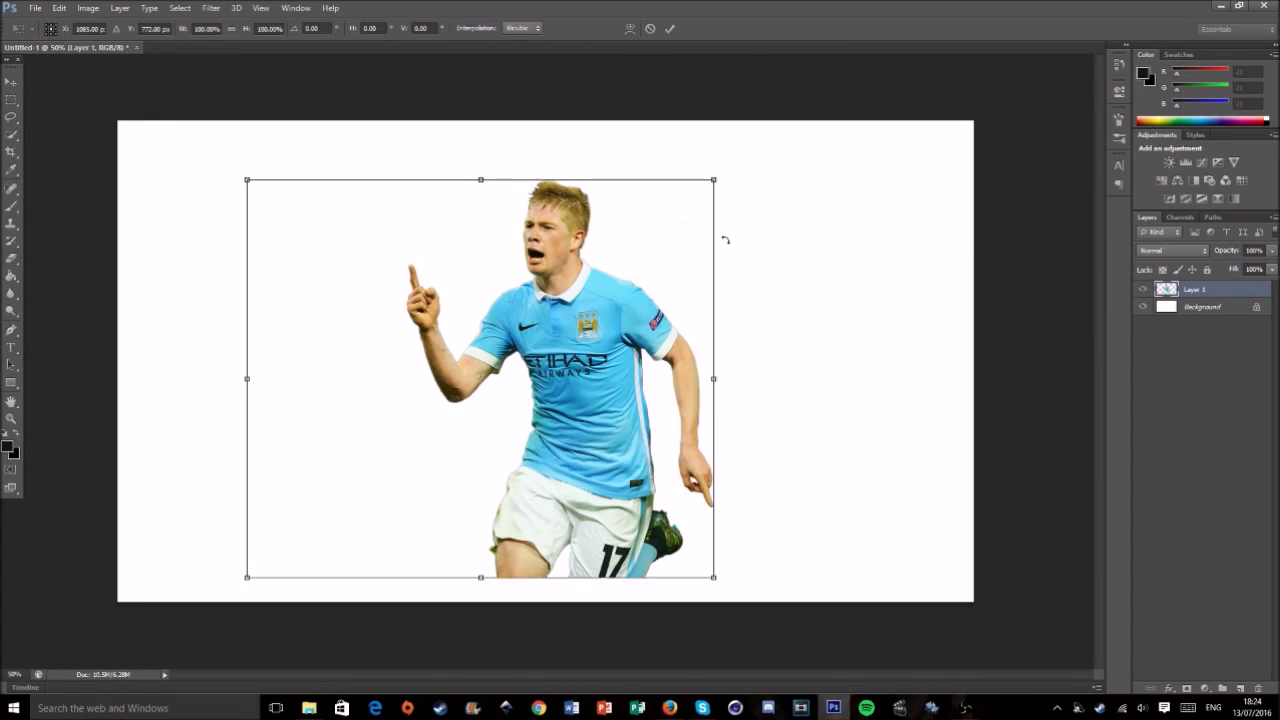
drag(711, 580, 751, 601)
click(645, 262)
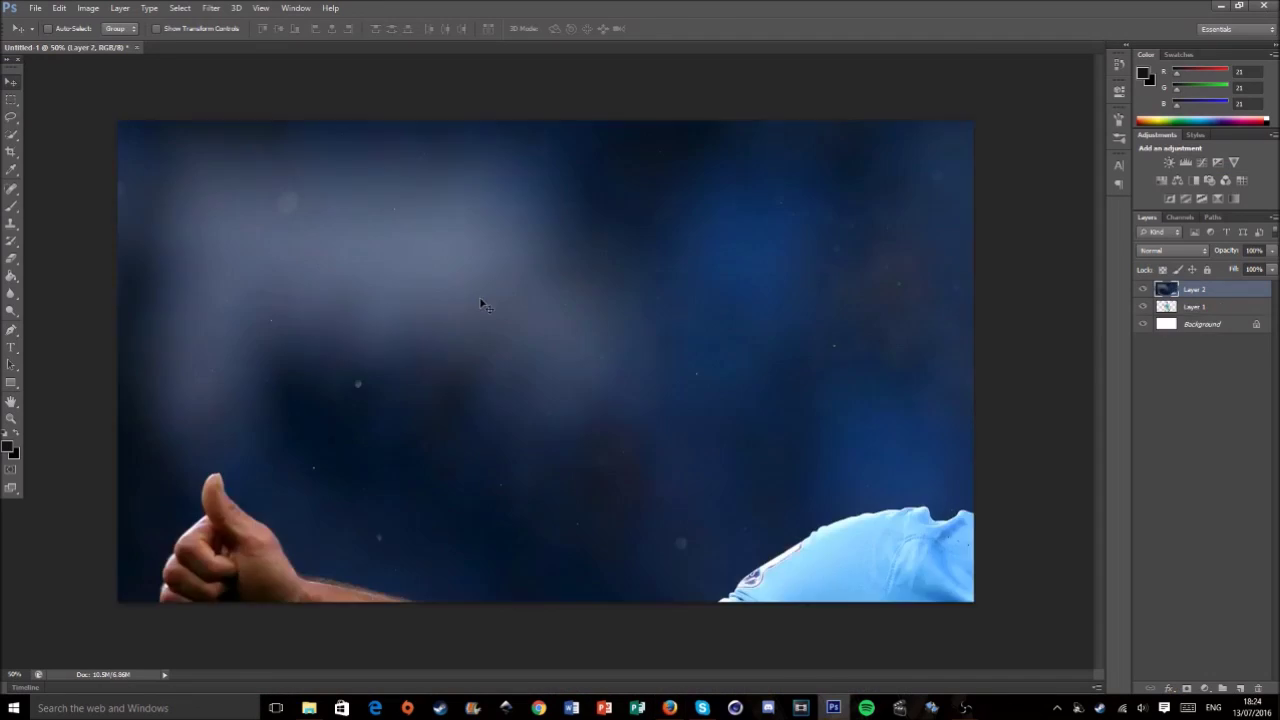
key(ctrl+t)
drag(973, 602, 810, 606)
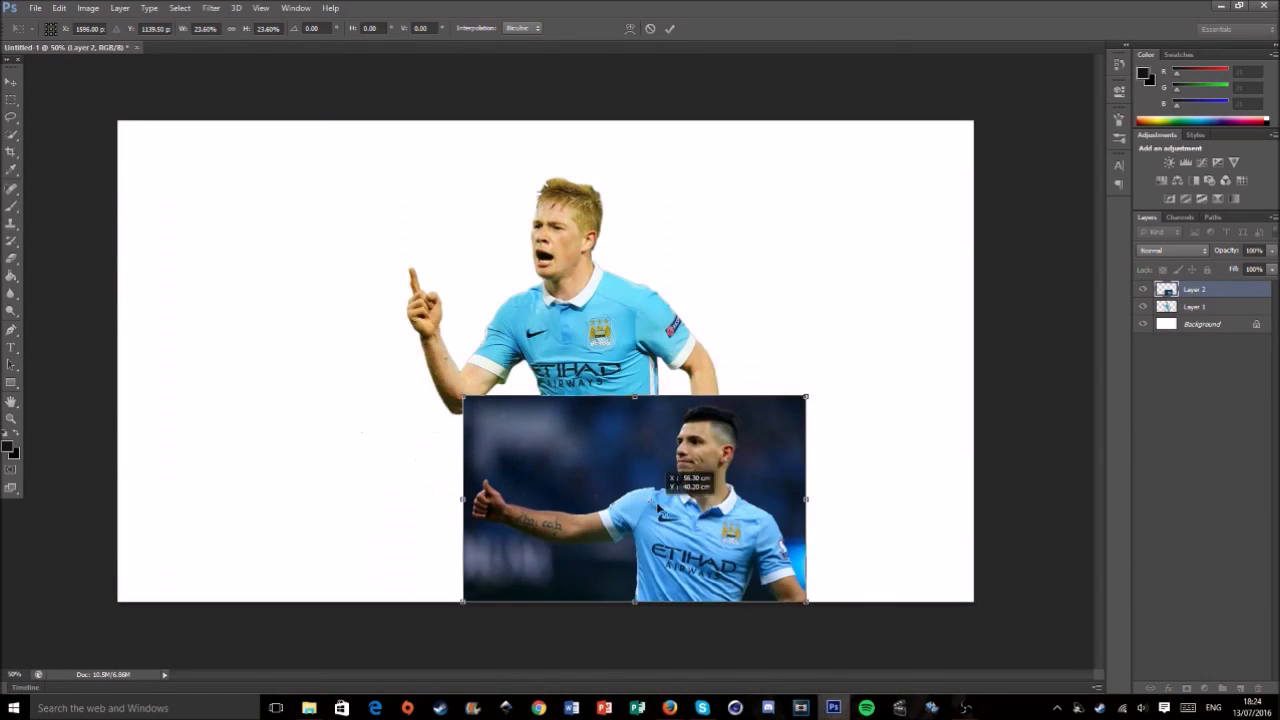
- Select the second player including his arm, then invert the selection to remove his background
click(569, 263)
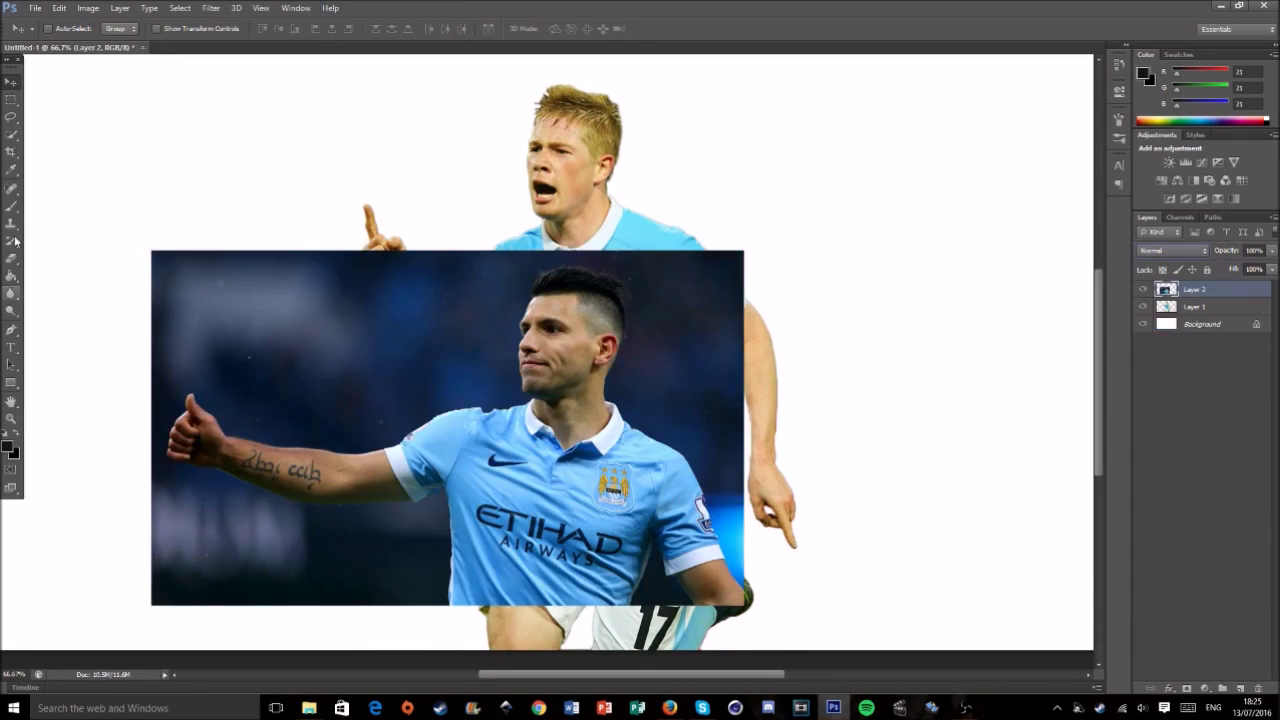
drag(330, 465, 195, 425)
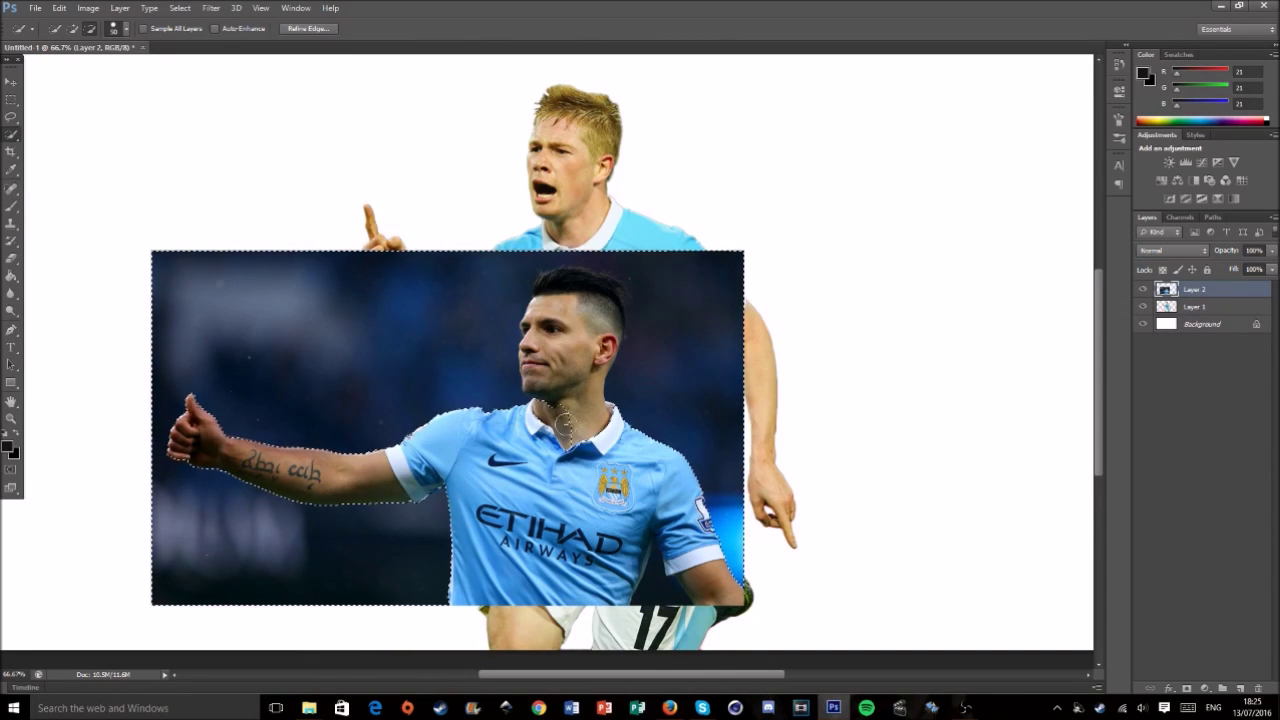
key(ctrl+plus)
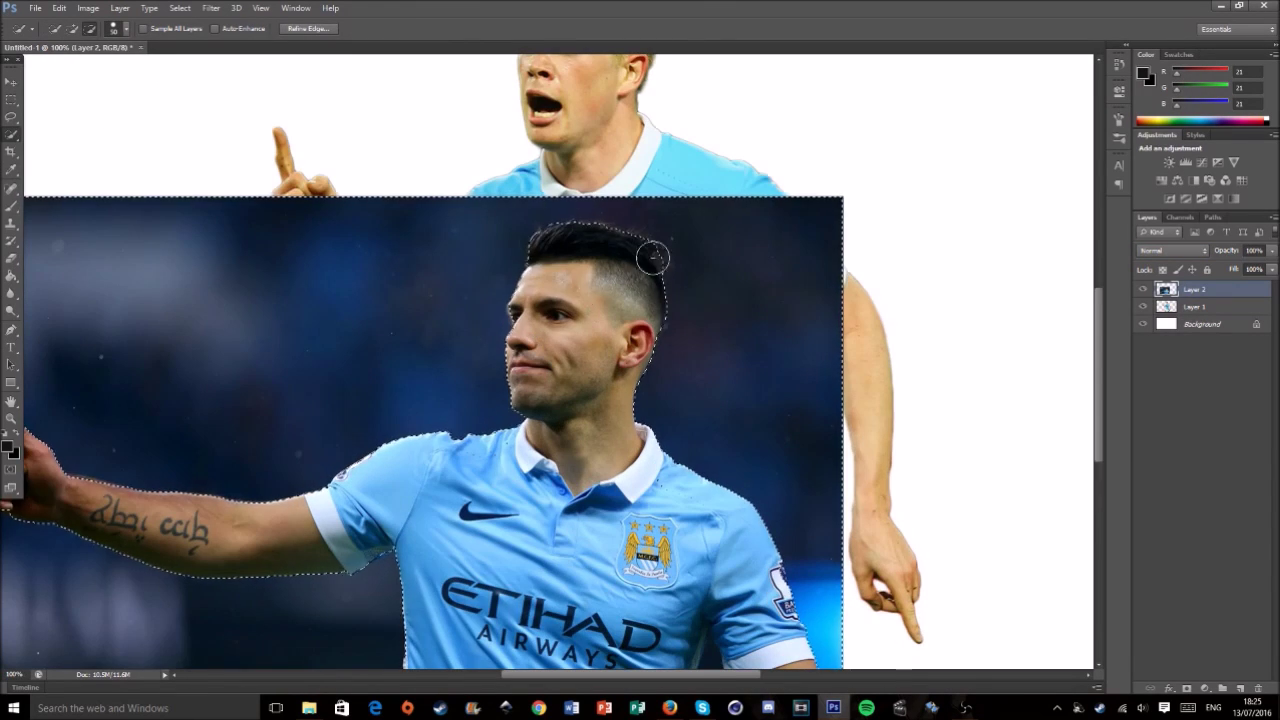
scroll(608, 291, down, 2)
scroll(608, 291, down, 1)
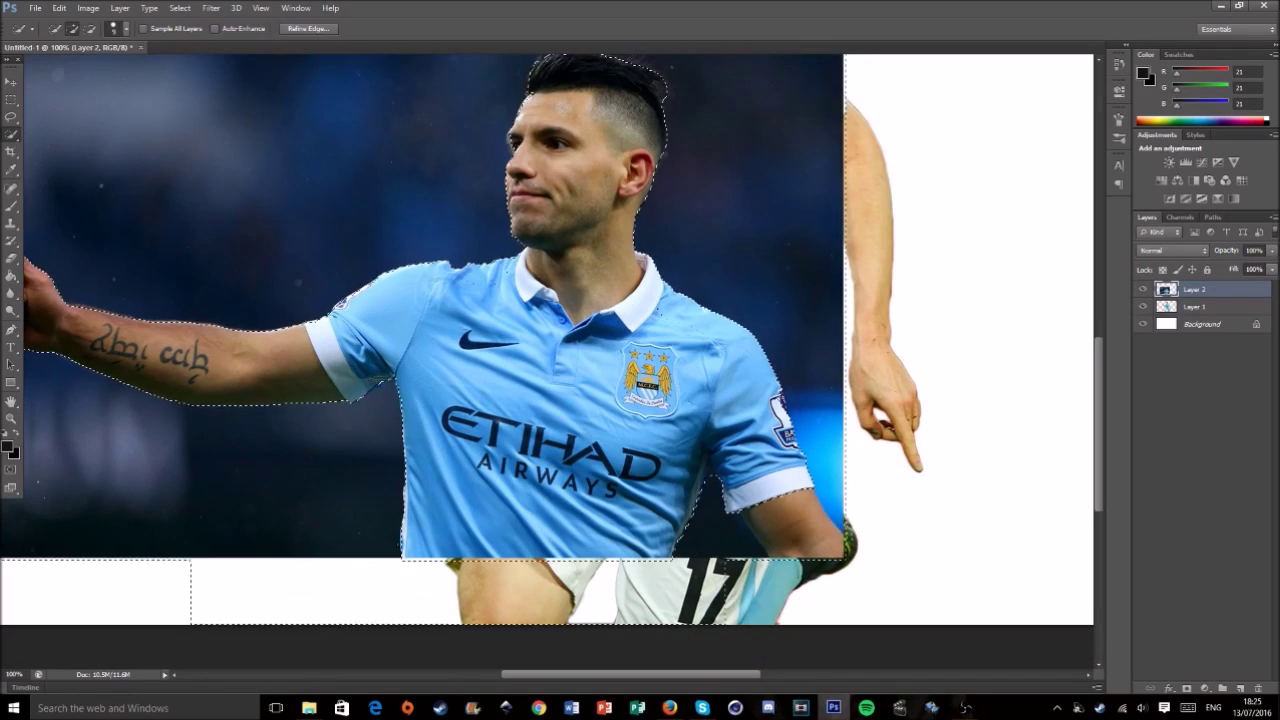
scroll(608, 240, left, 2)
right_click(608, 181)
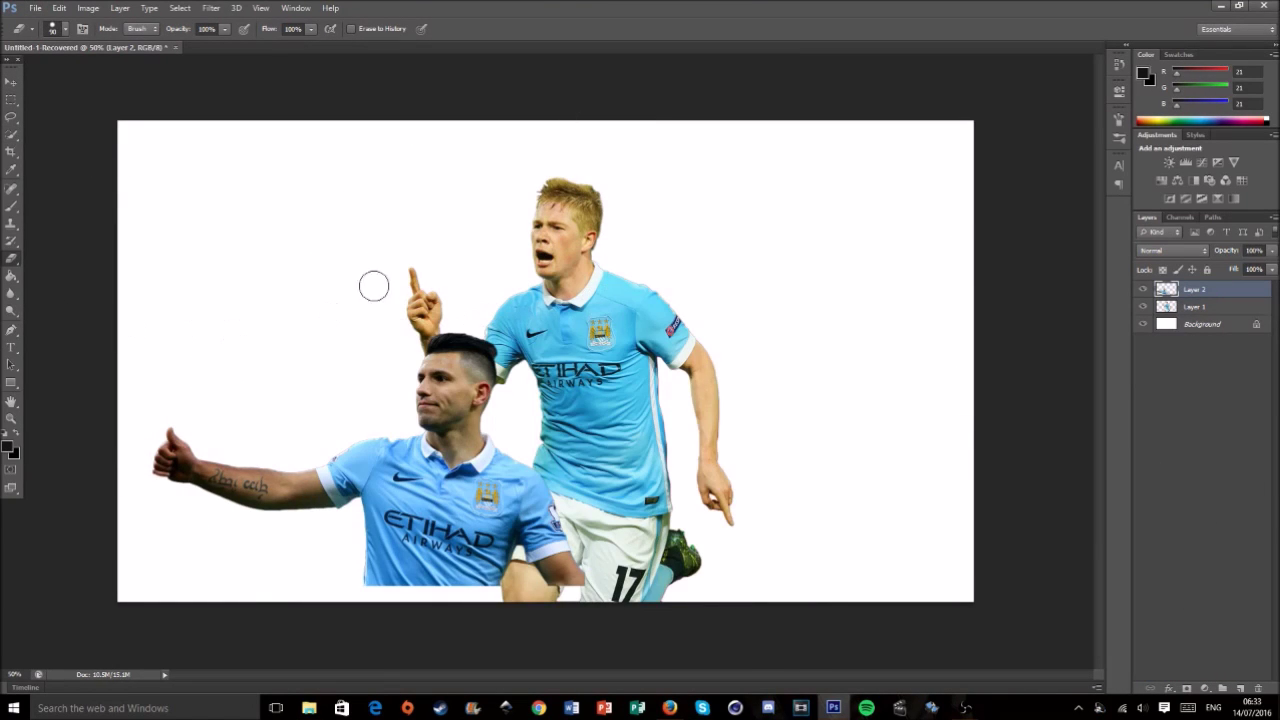
- Tidy the second player's shirt edge and adjust his layer's position
key(ctrl+plus)
key(ctrl+plus)
key(ctrl+plus)
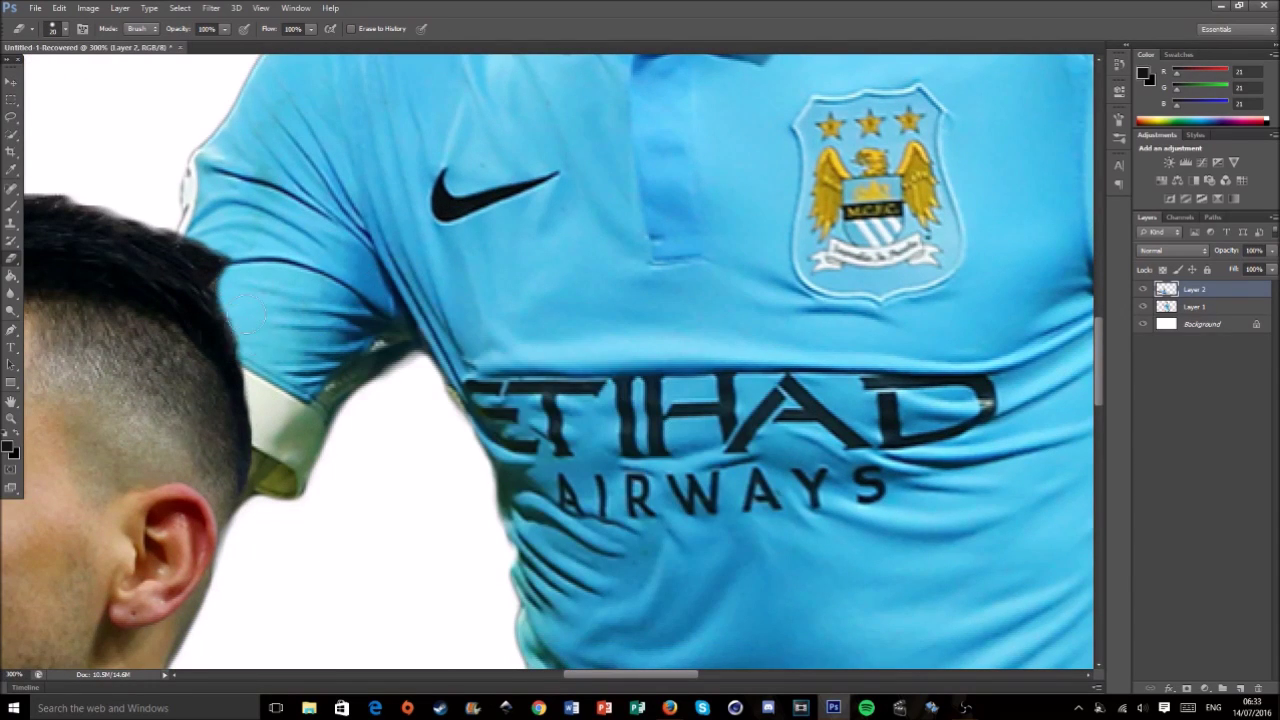
key(ctrl+minus)
key(ctrl+minus)
key(ctrl+minus)
key(ctrl+t)
mouse_move(433, 507)
mouse_down()
mouse_move(366, 507)
mouse_move(433, 507)
mouse_up()
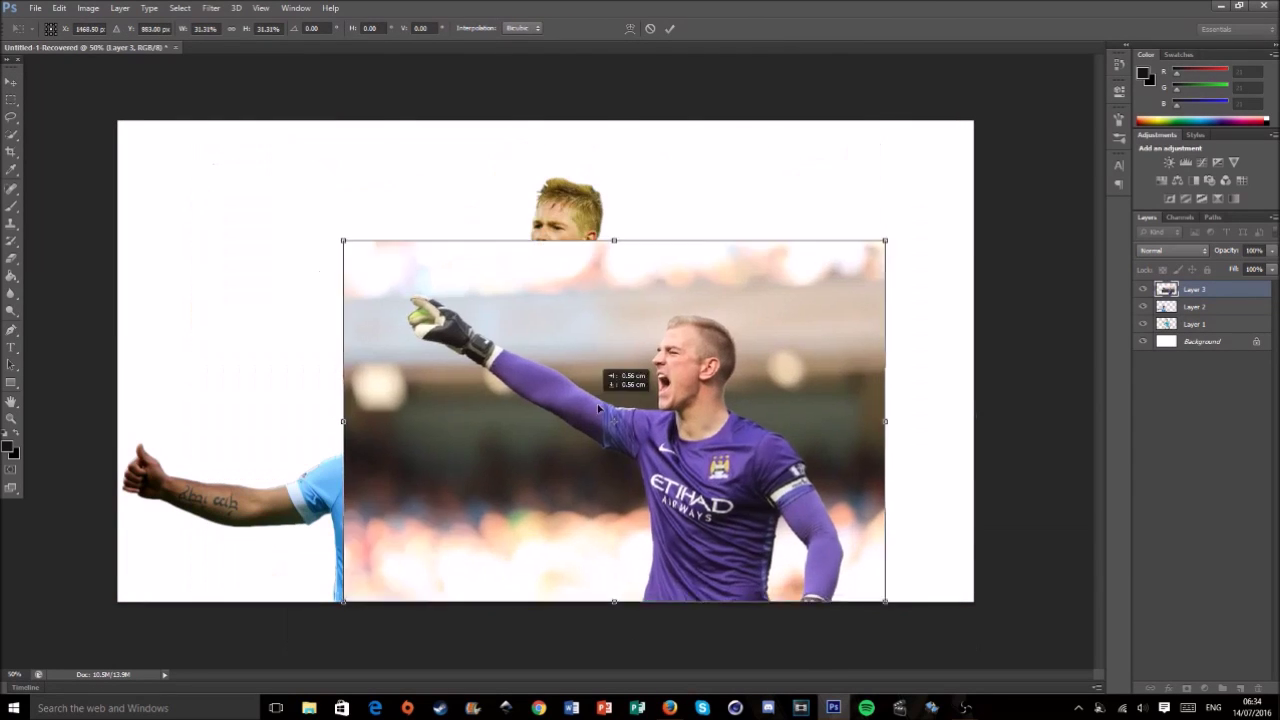
- Shrink the goalkeeper photo, select him with refined edges, and move the cut-out right
drag(577, 210, 645, 210)
key(Return)
key(w)
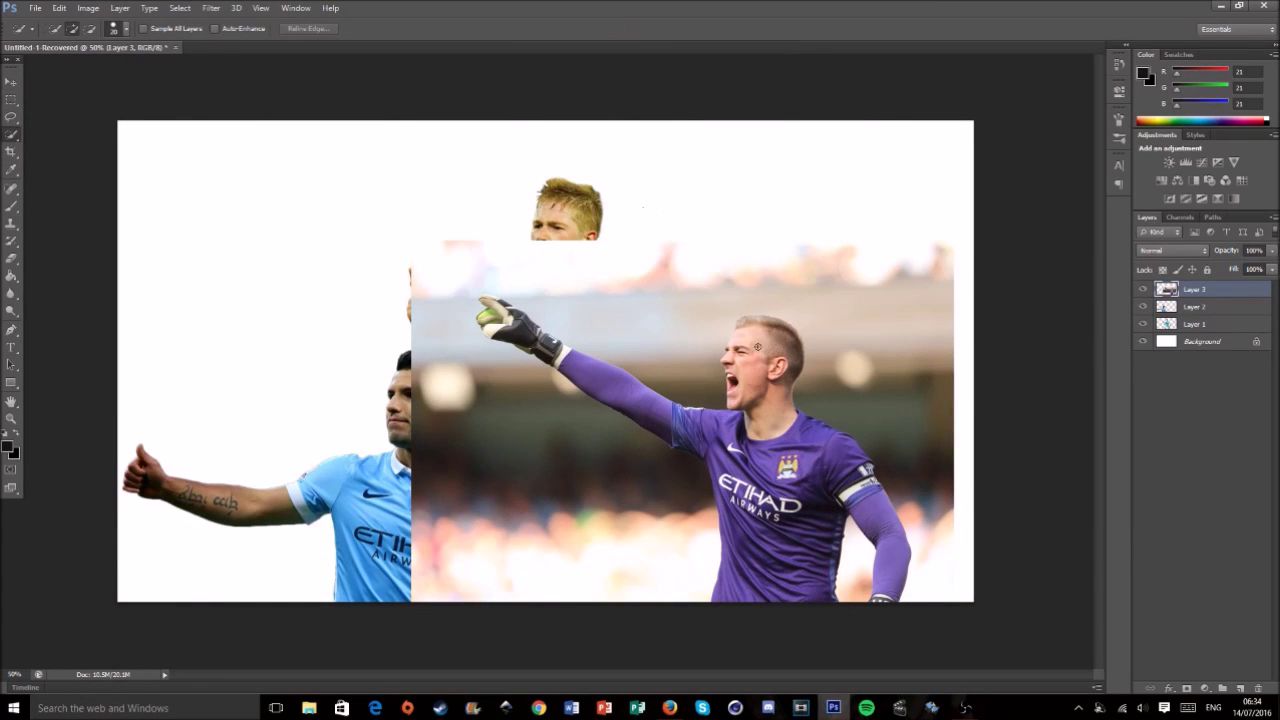
alt+click(756, 424)
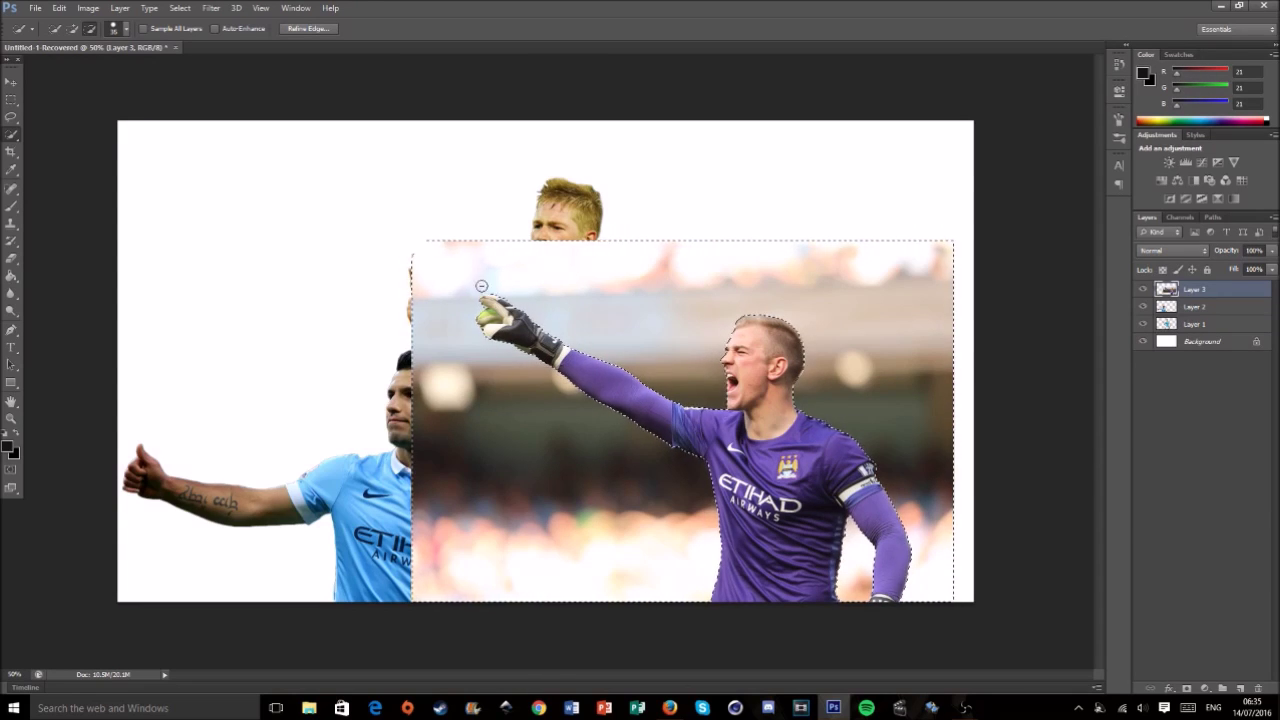
key(ctrl+alt+r)
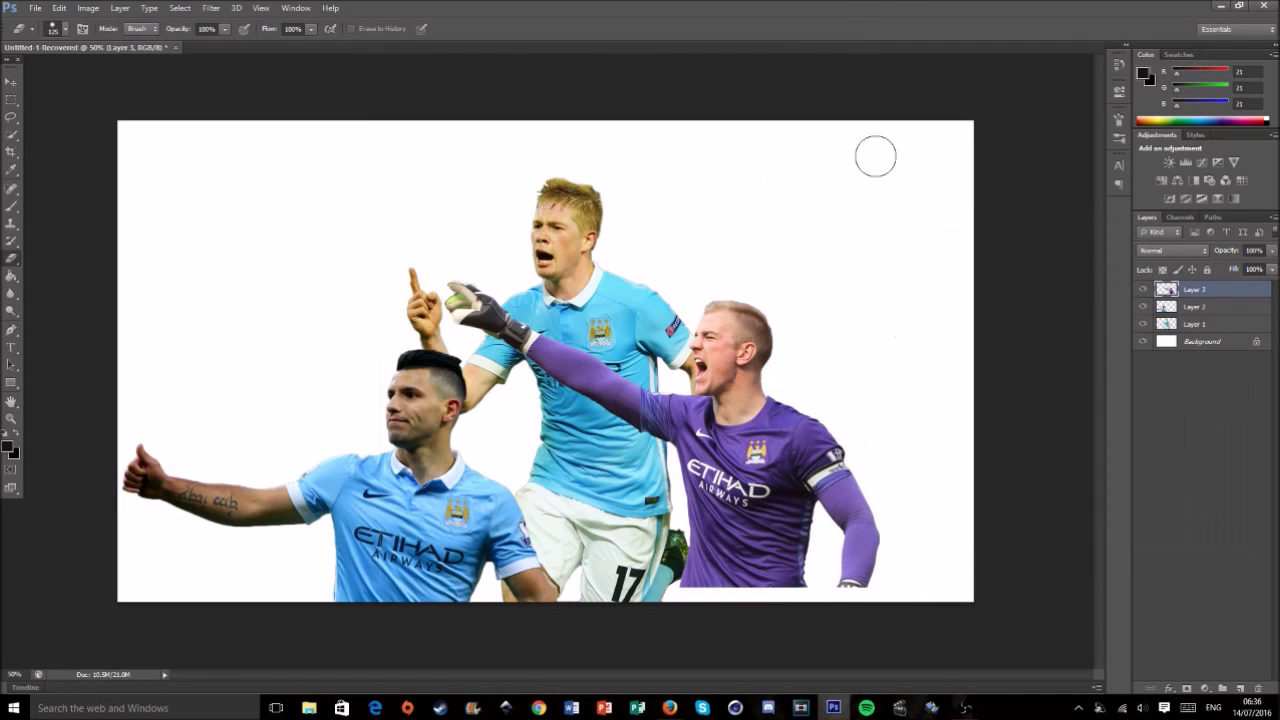
key(v)
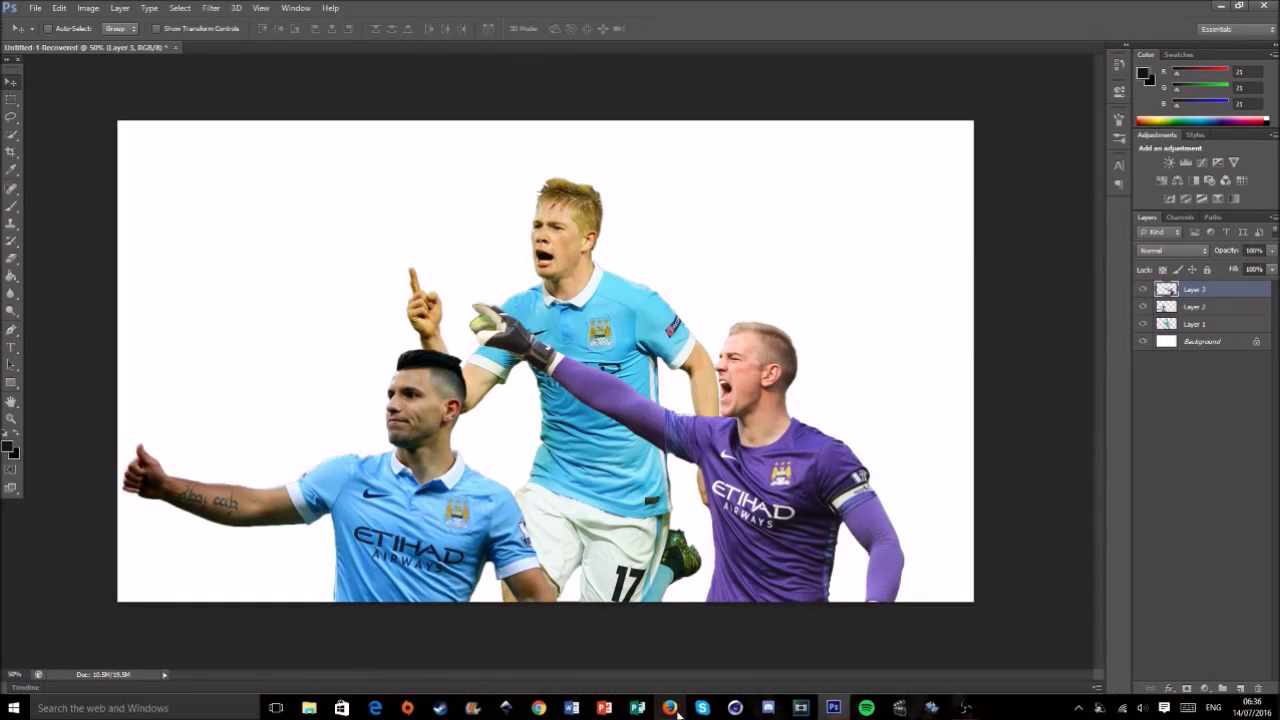
mouse_move(400, 392)
mouse_down()
mouse_move(455, 415)
mouse_move(466, 462)
mouse_up()
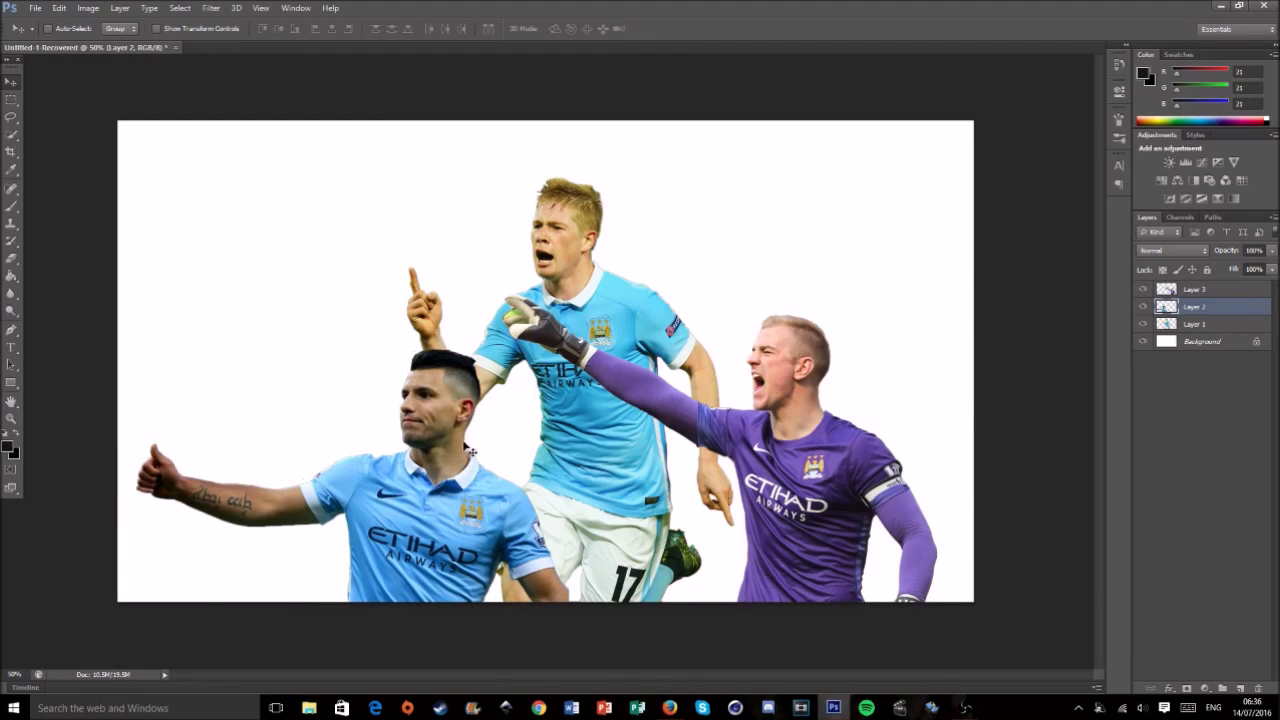
- Bring the central player forward, raise the goalkeeper up-right, and shrink the left player
drag(1180, 325, 1180, 288)
drag(835, 400, 927, 307)
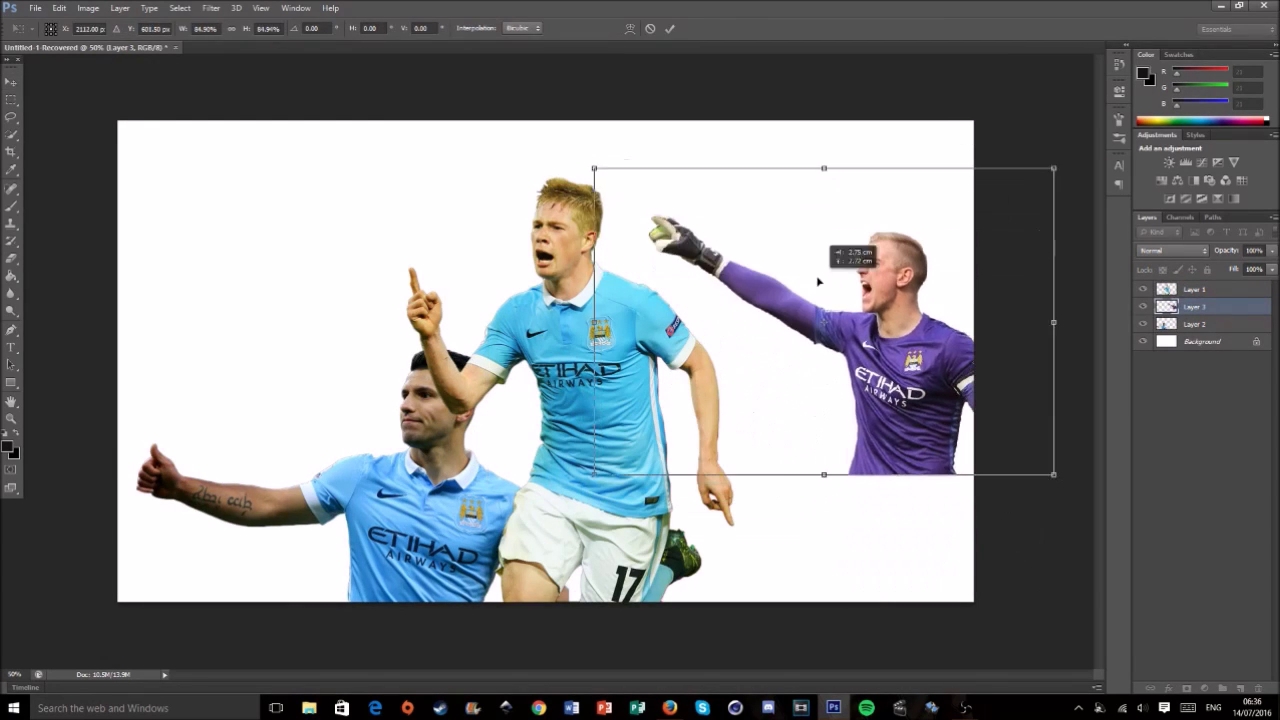
click(1196, 324)
key(ctrl+t)
drag(500, 537, 471, 494)
key(Return)
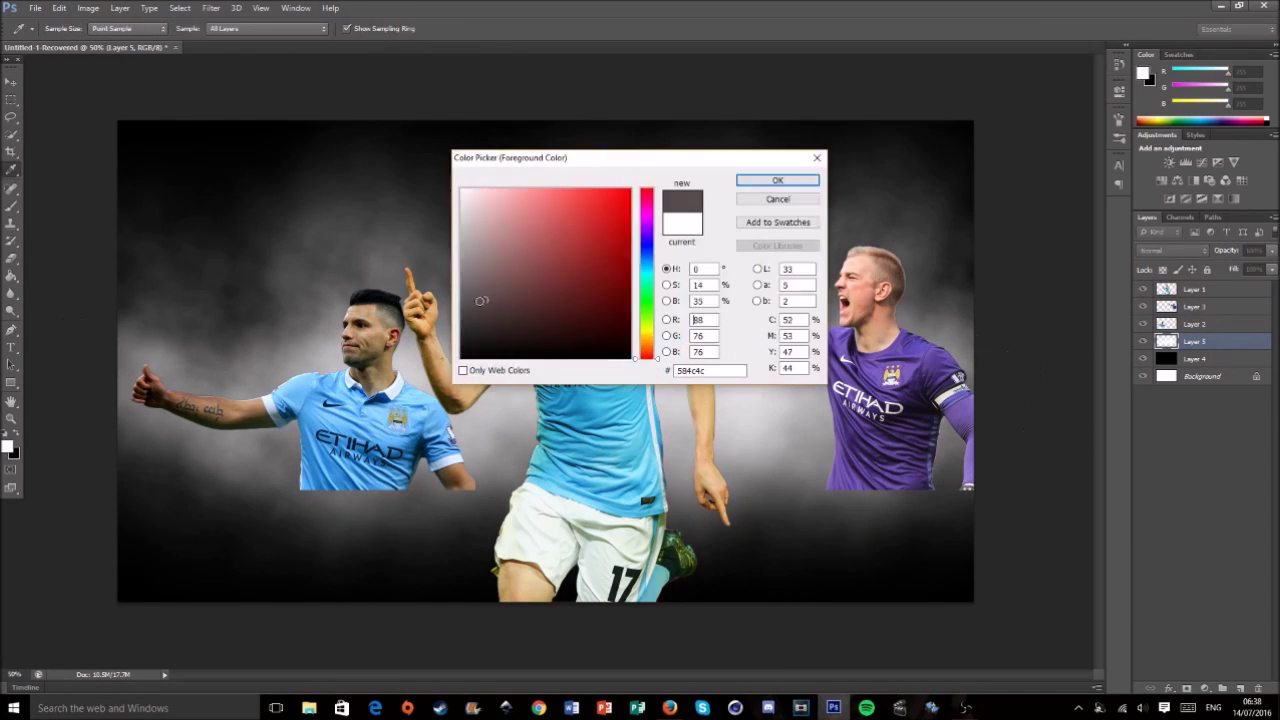
- Add a Photo Filter adjustment with a custom cyan-blue colour
click(1221, 180)
click(1022, 123)
click(1005, 291)
click(967, 145)
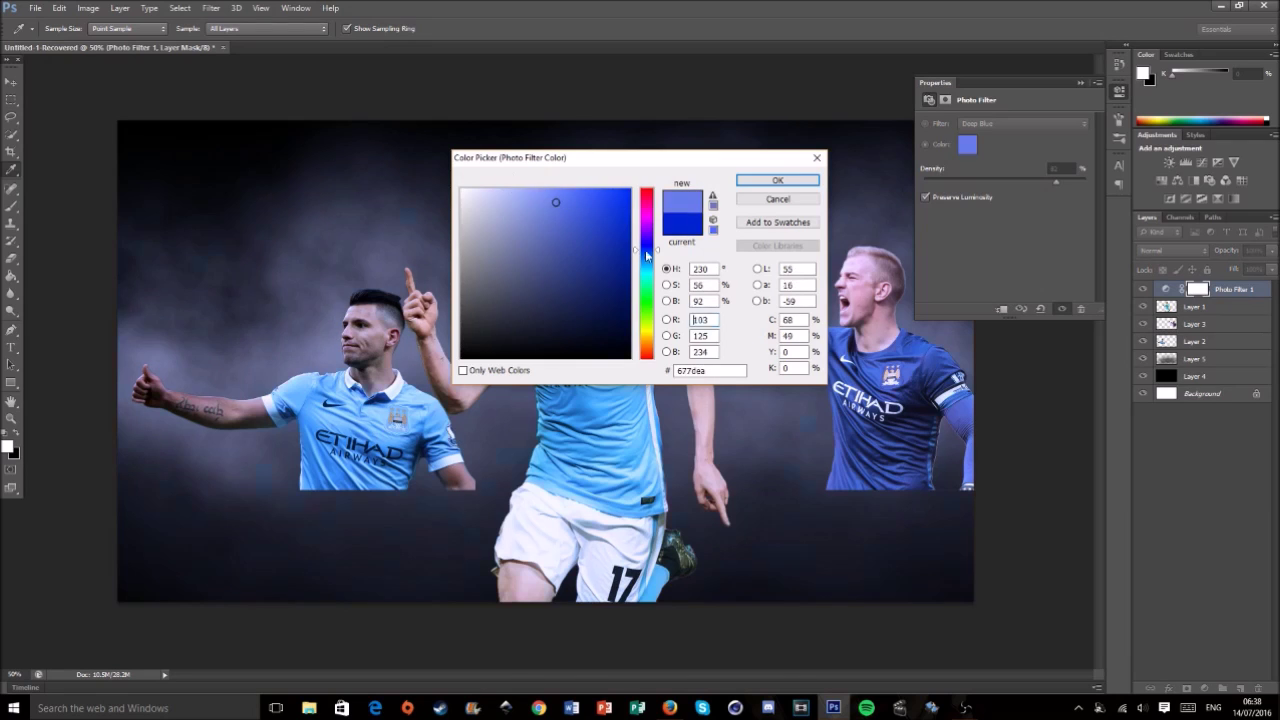
drag(647, 256, 647, 268)
click(777, 180)
key(v)
click(1118, 184)
- Duplicate the photo filter layer and move the goalkeeper down and left
click(1195, 341)
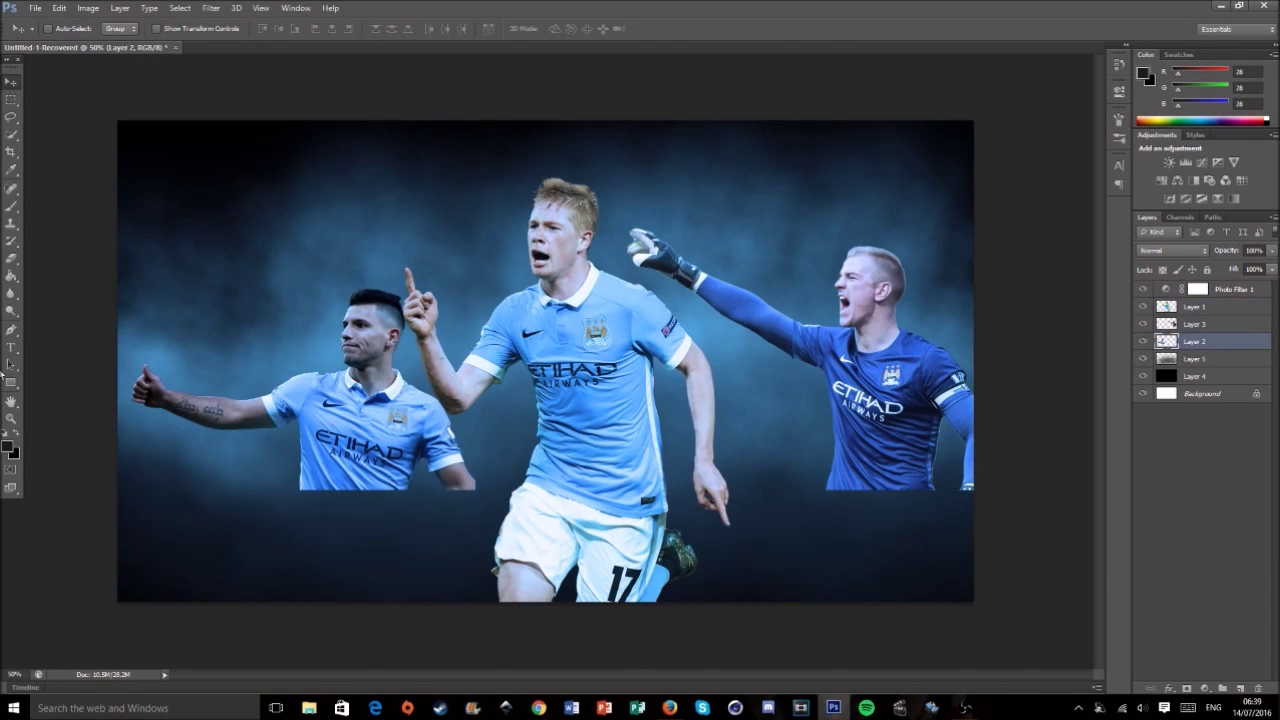
key(e)
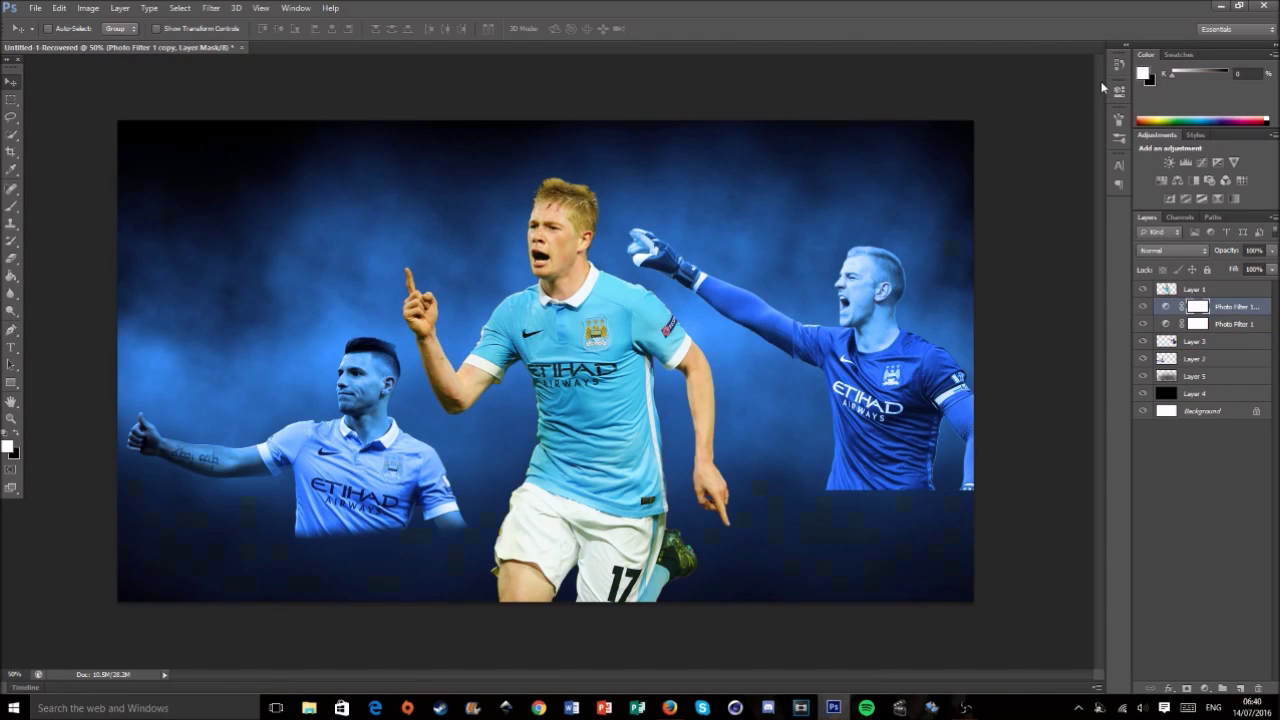
right_click(1234, 306)
click(1070, 229)
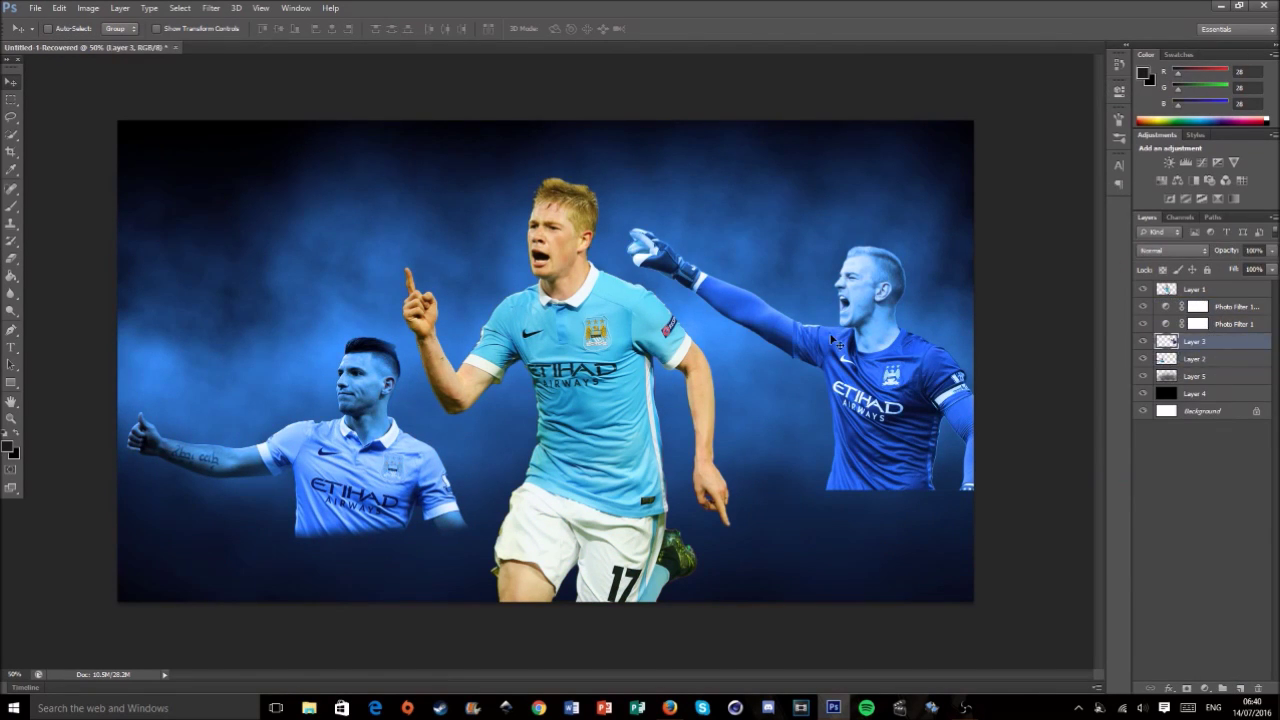
drag(648, 305, 625, 352)
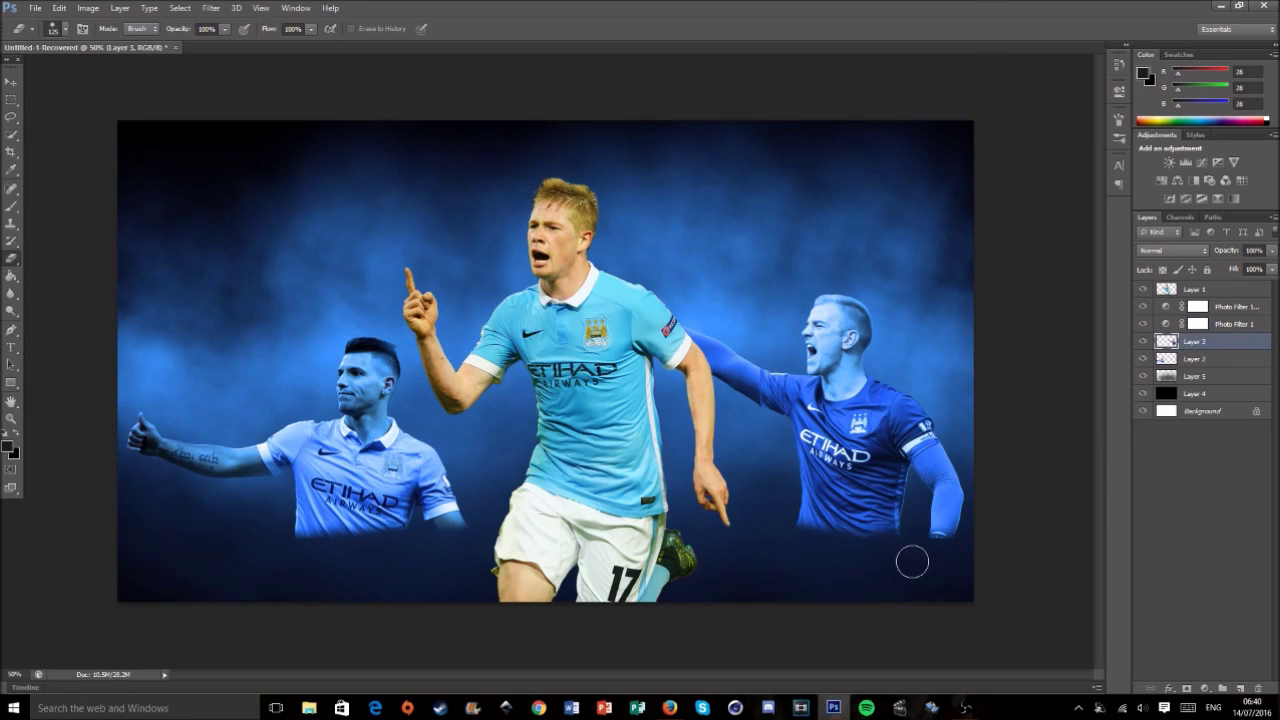
- Run Topaz DeNoise on the central player, then launch Topaz Detail
click(211, 8)
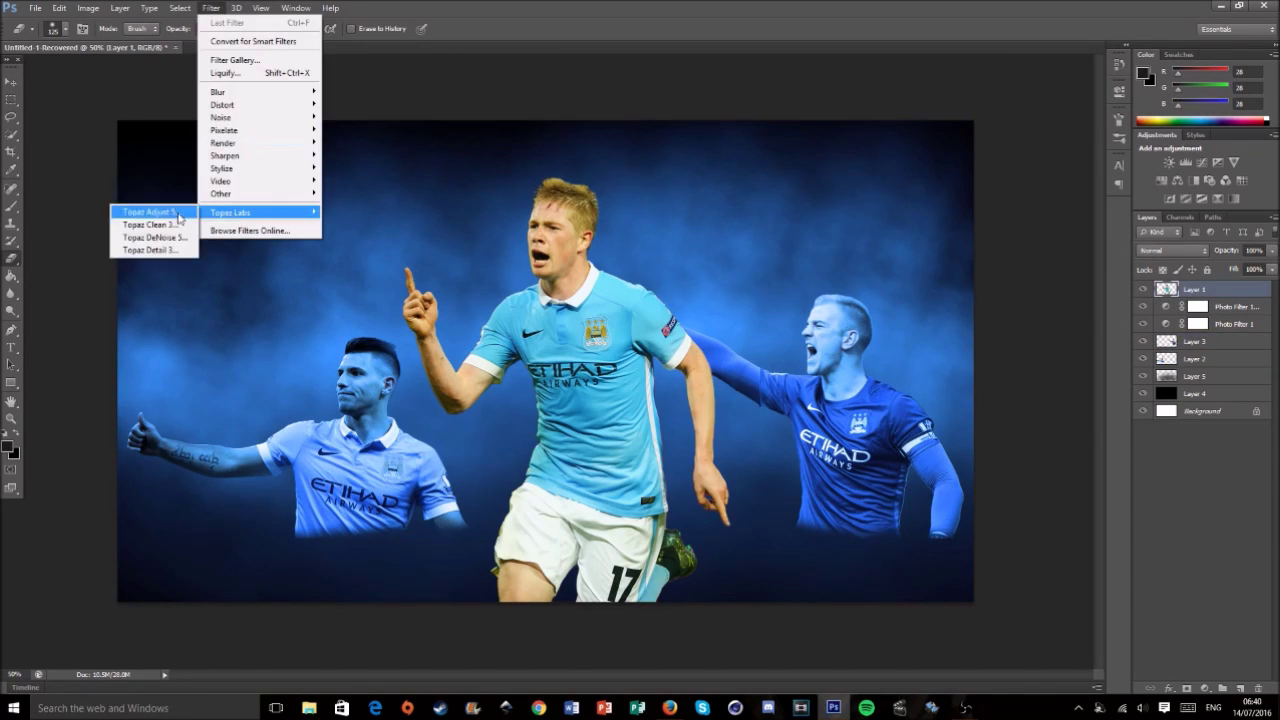
click(155, 226)
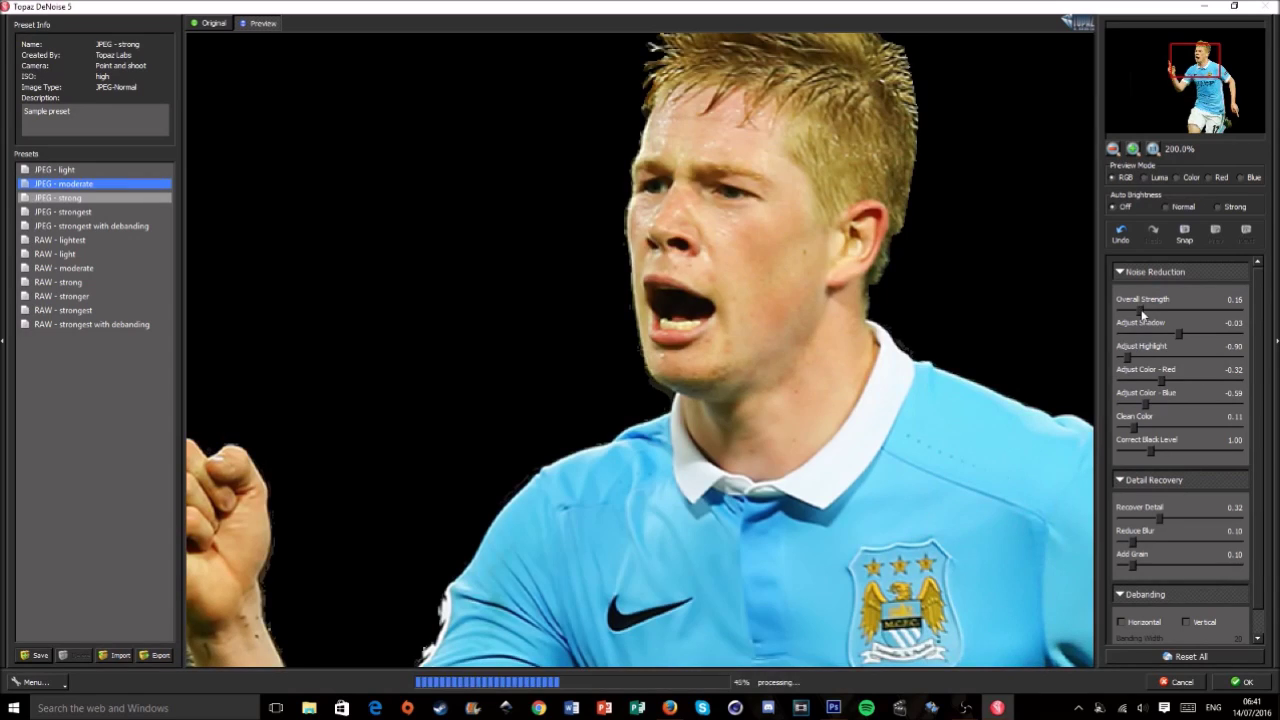
click(1242, 681)
mouse_move(964, 708)
click(211, 8)
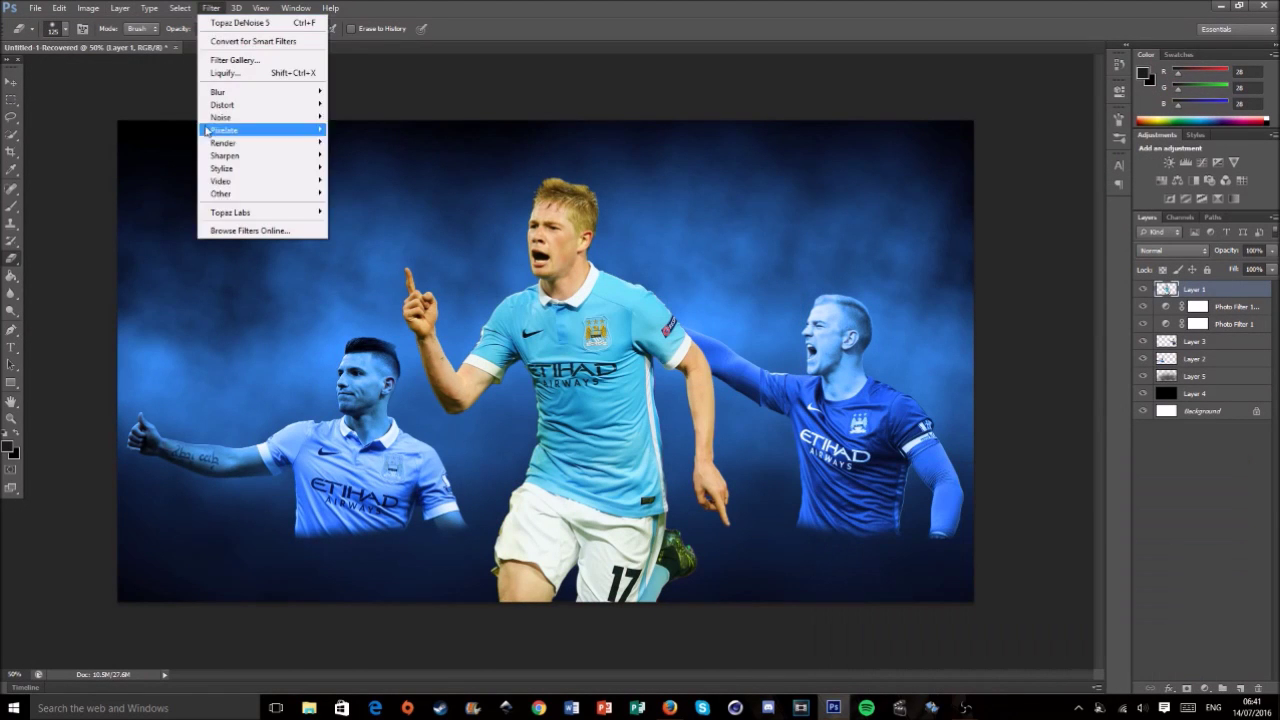
click(150, 227)
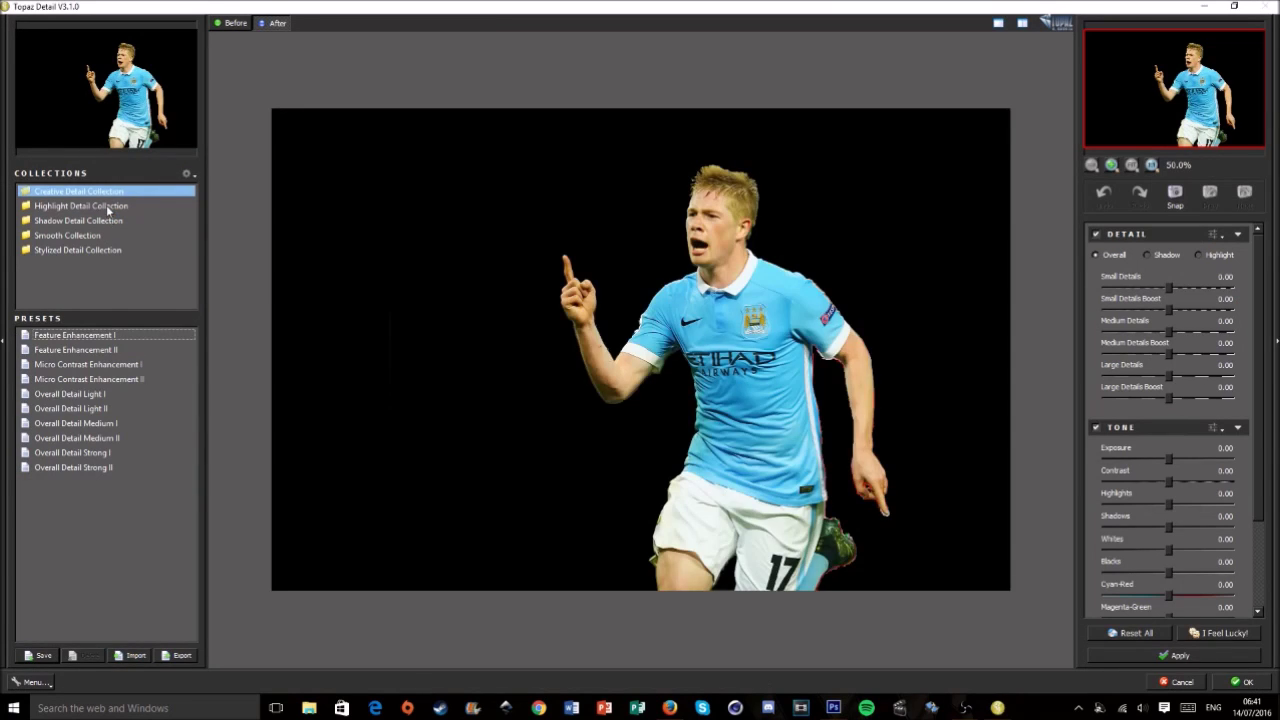
- Apply Topaz detail presets, clean strength 4 and Curly Smooth to the left player
click(106, 205)
click(85, 218)
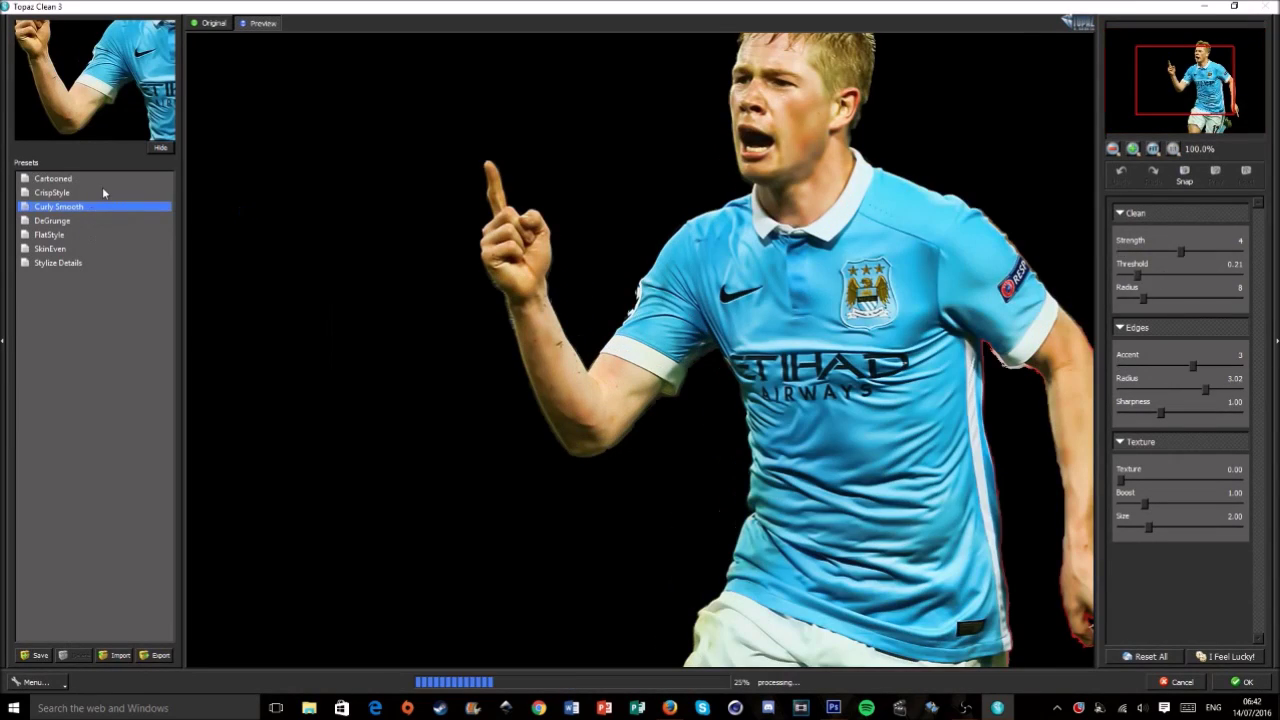
click(1184, 251)
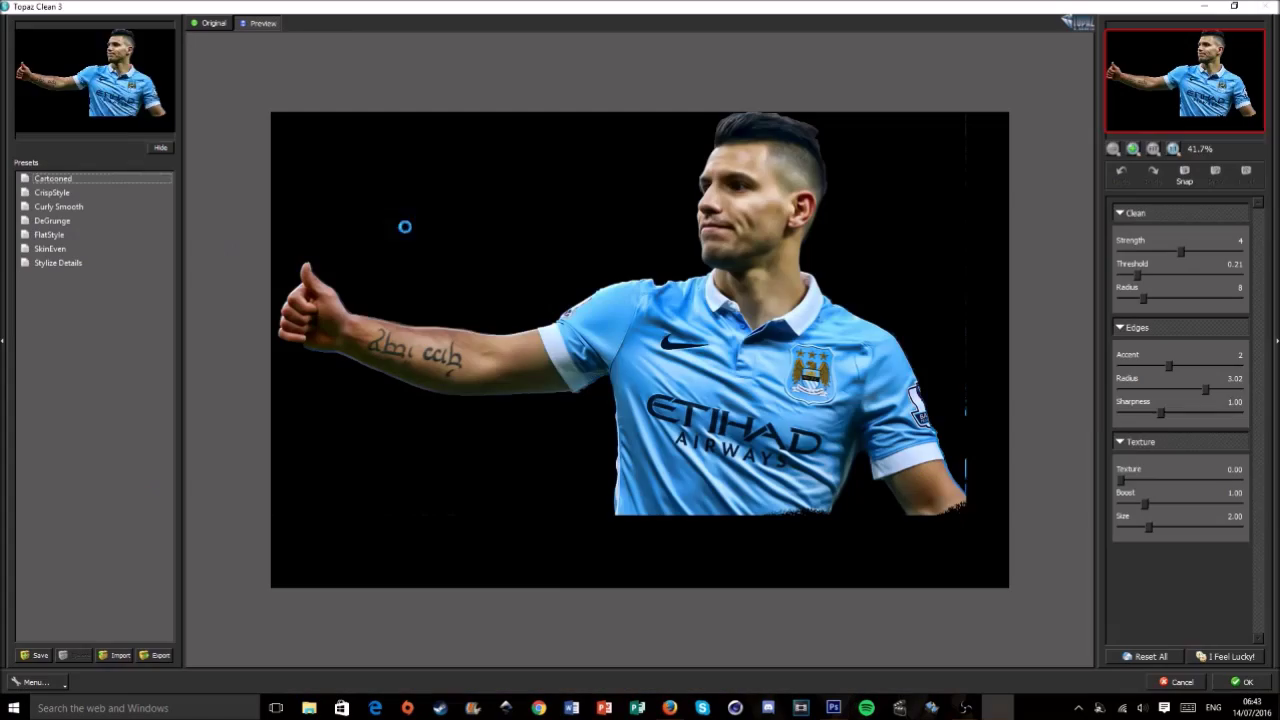
click(84, 208)
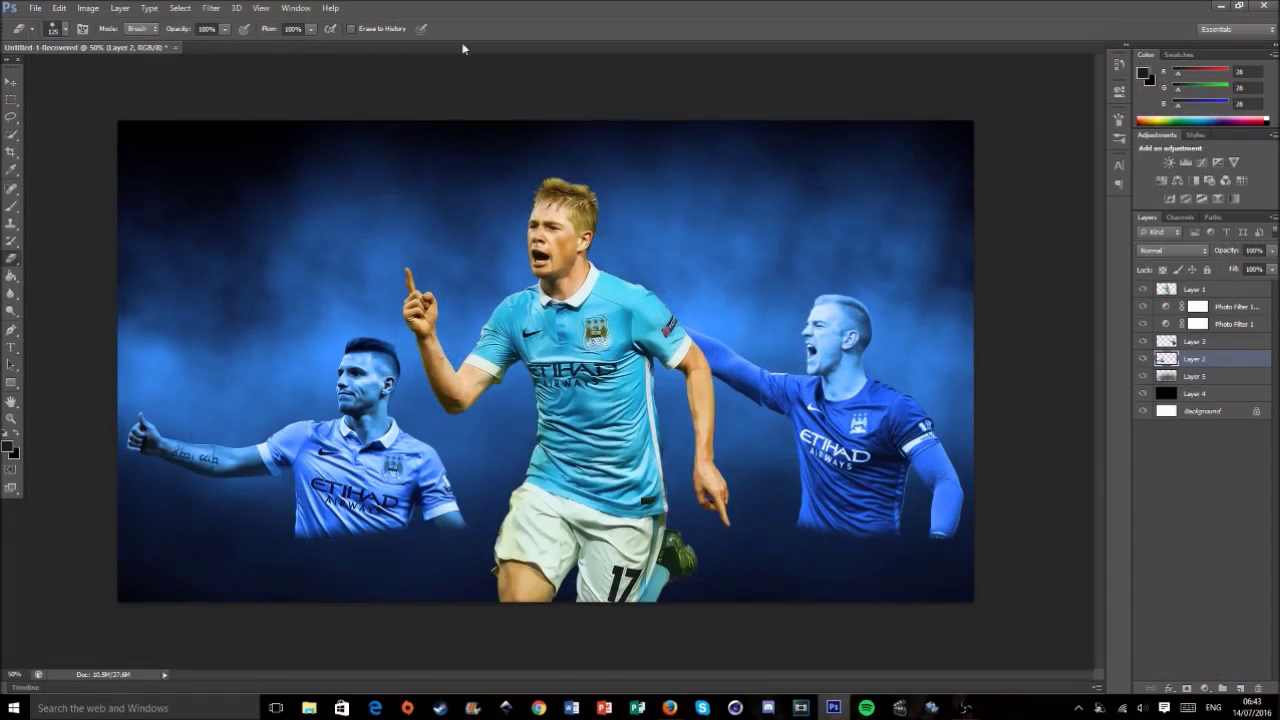
- Save the poster as 'Man City Edit.psd' and give the goalkeeper Curly Smooth at strength 3
click(35, 8)
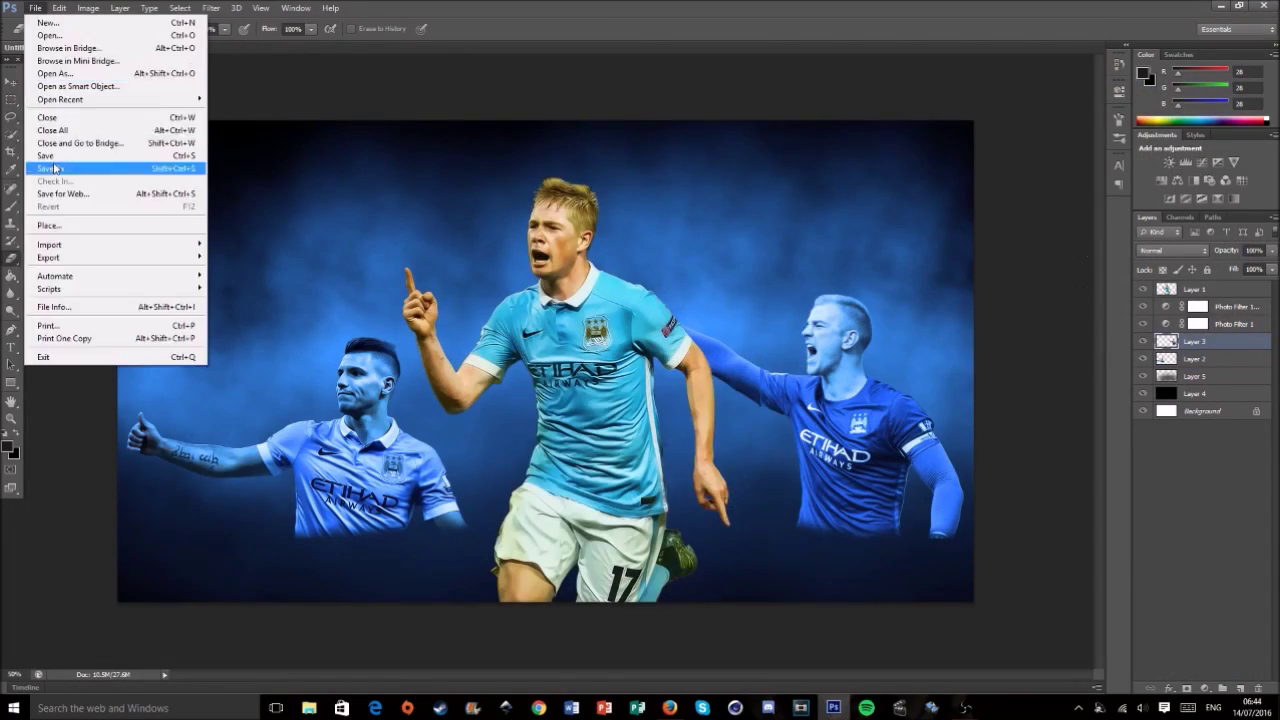
click(60, 166)
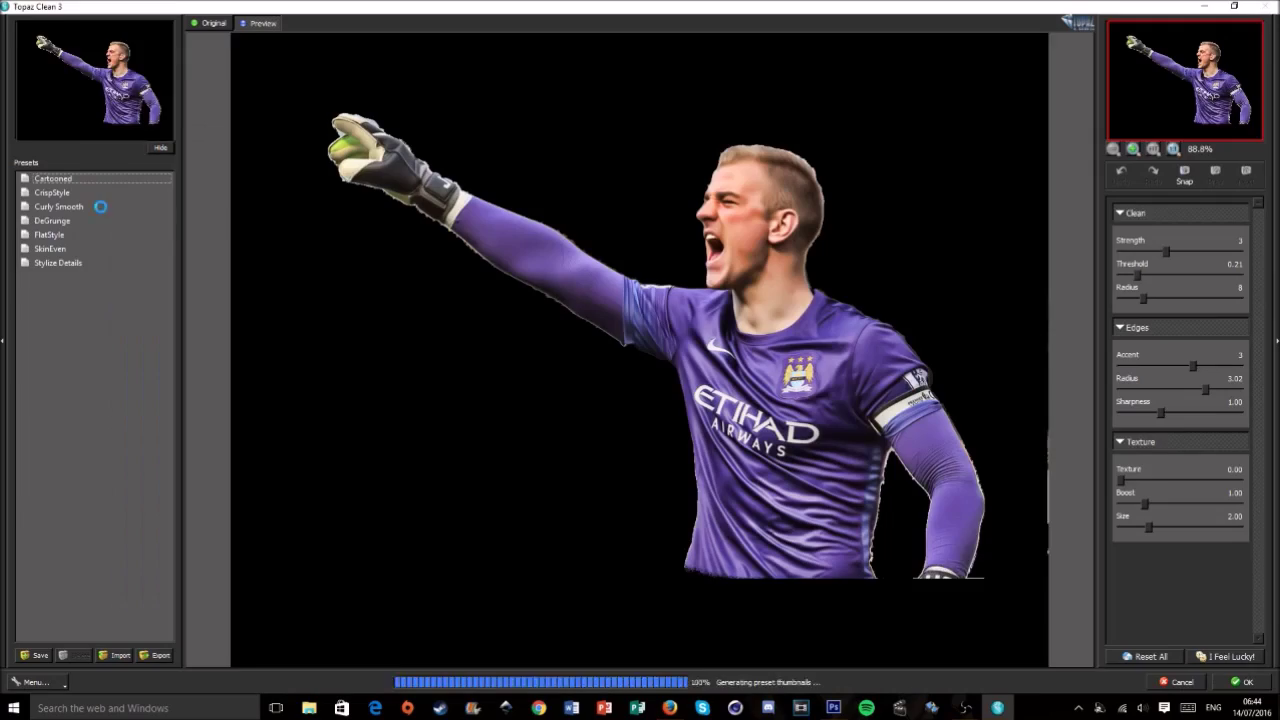
click(100, 206)
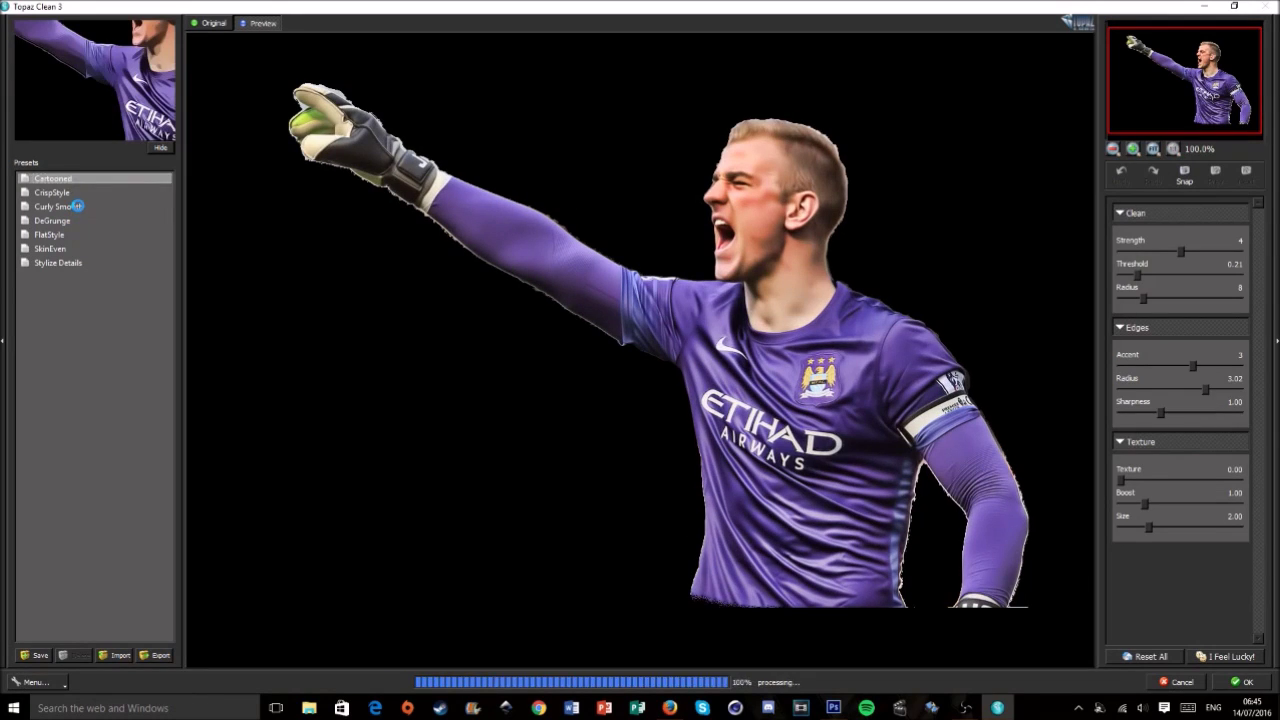
click(77, 206)
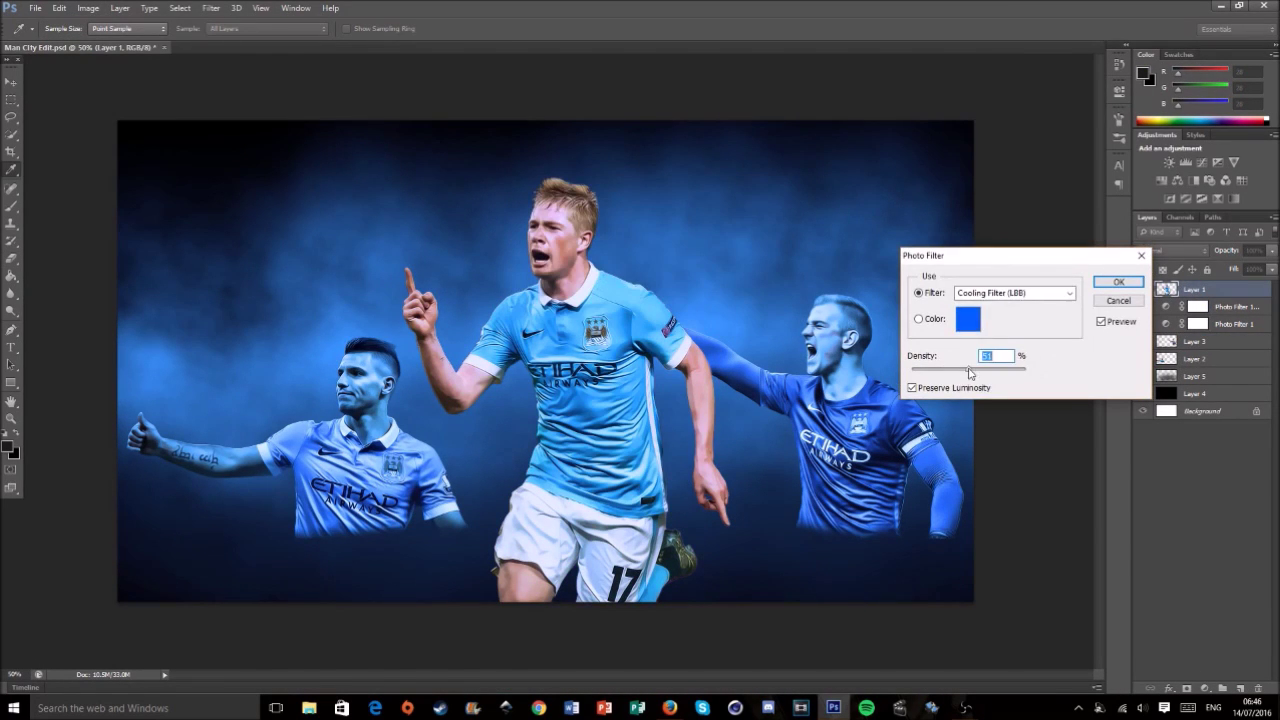
- Apply the Cooling photo filter to the central player and shift him slightly left
key(Return)
key(v)
mouse_move(907, 420)
mouse_down()
mouse_move(887, 420)
mouse_move(874, 349)
mouse_up()
- Reposition the goalkeeper and left player closer together, then add an empty layer
drag(362, 430, 356, 473)
drag(905, 355, 895, 410)
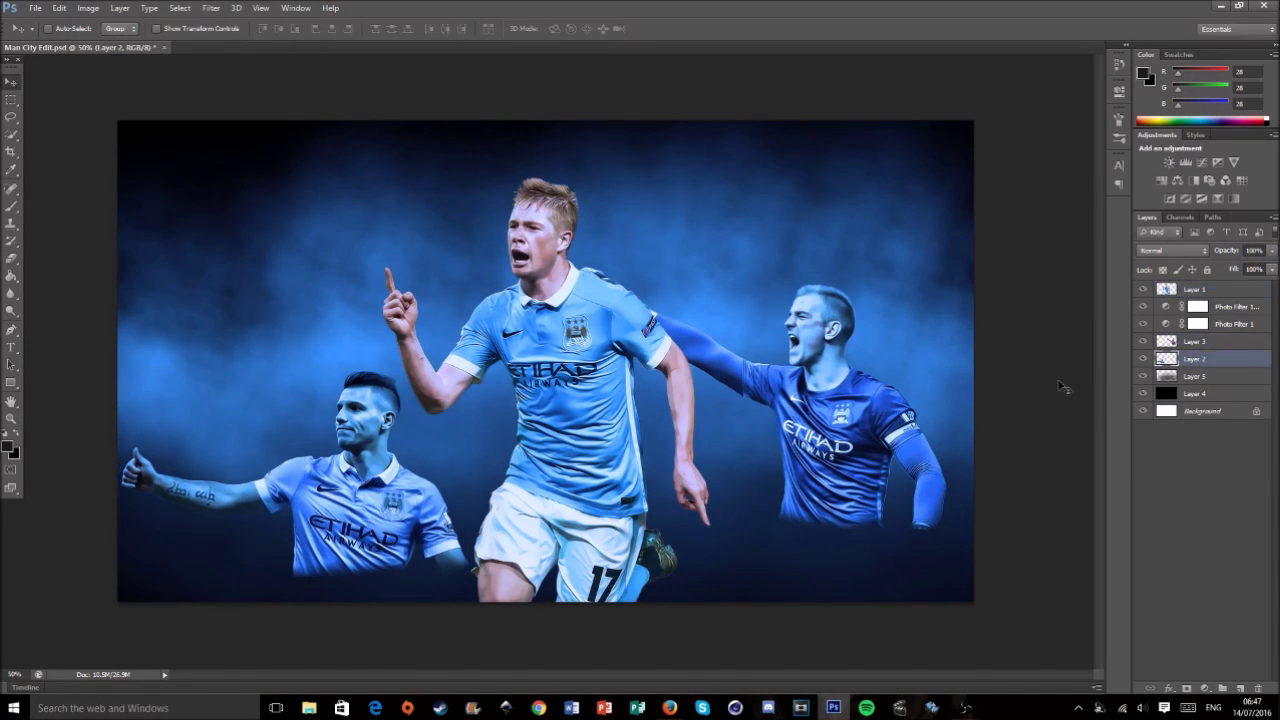
drag(393, 490, 393, 412)
click(1194, 341)
key(ctrl+shift+alt+n)
- Paint a soft blue glow on Layer 6 around the left player and erase the excess
key(i)
click(9, 447)
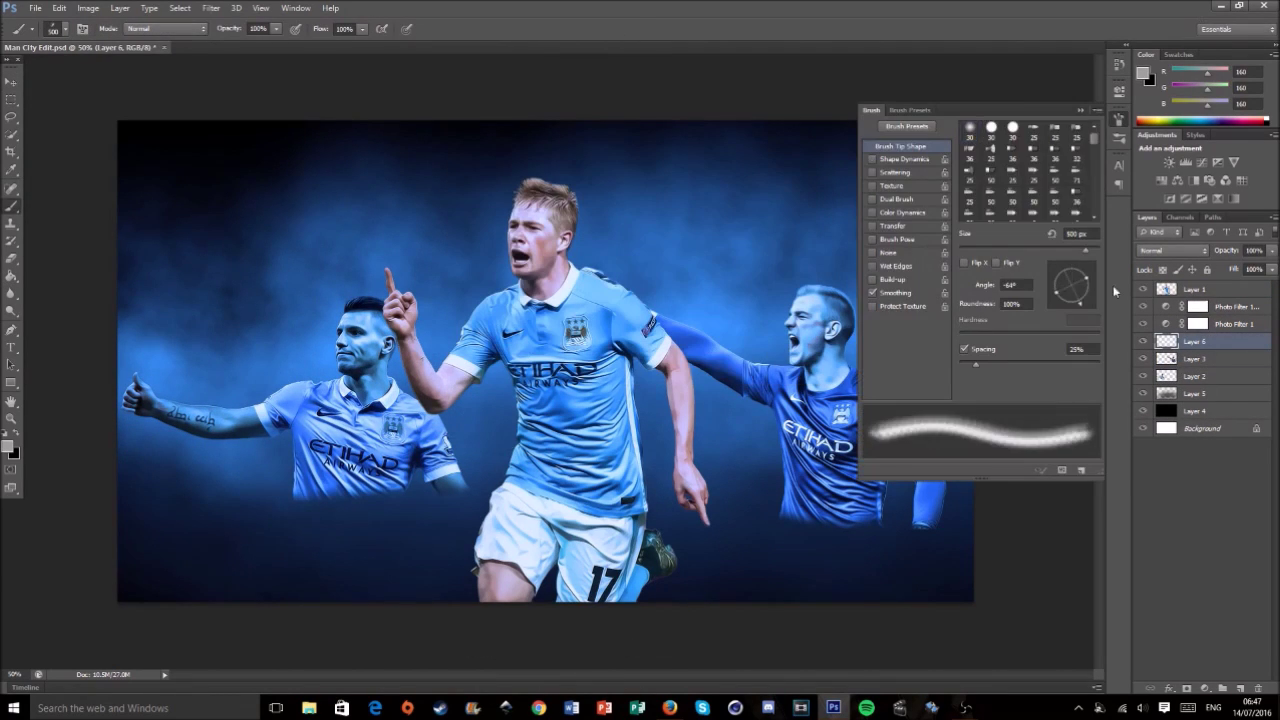
key(F5)
key(e)
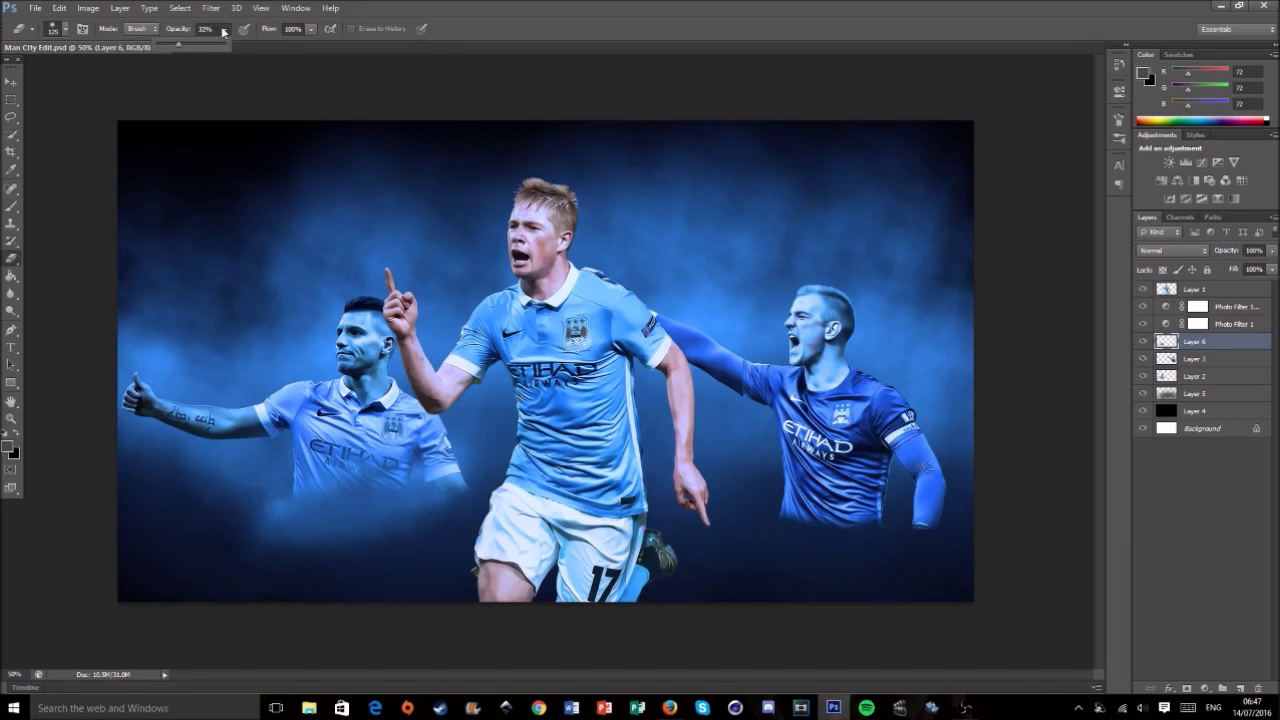
- Duplicate the glow layer and move the copy under the goalkeeper
key(ctrl+j)
key(v)
drag(855, 487, 861, 488)
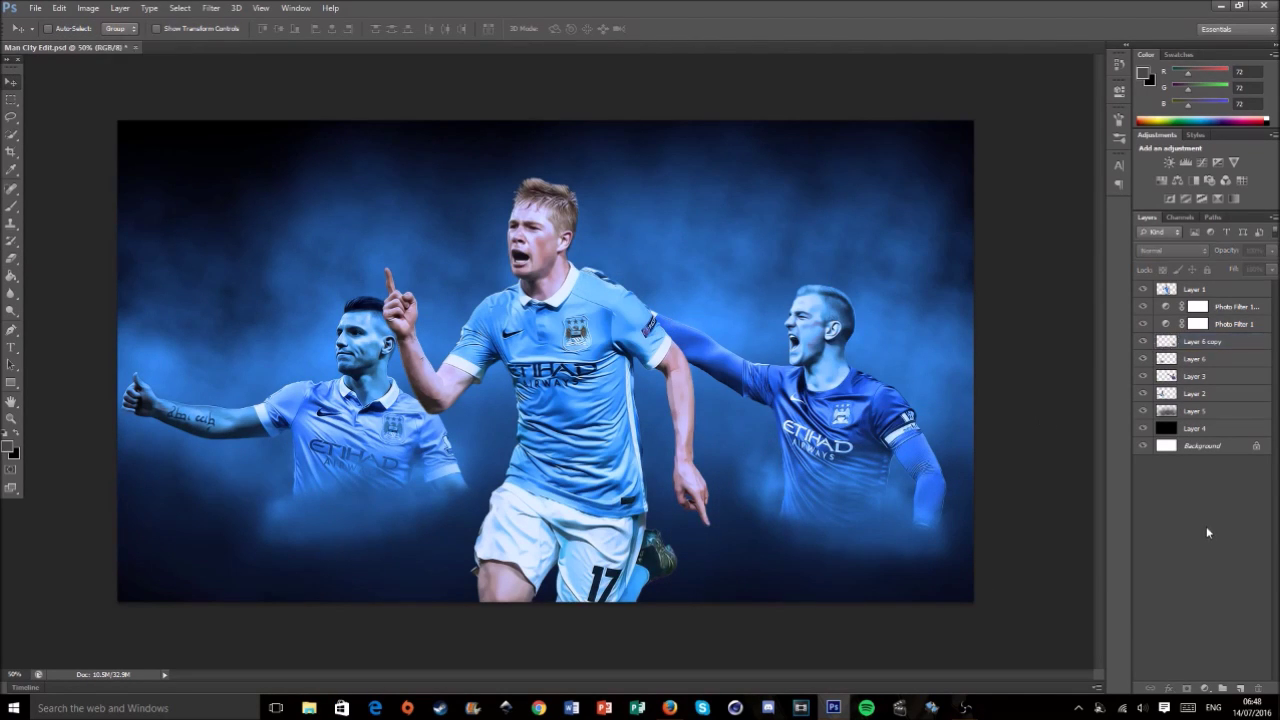
- Add a new empty Layer 7 and choose a brush shape for it
key(ctrl+shift+alt+n)
key(b)
right_click(432, 306)
- Paint diagonal bright blue stripes across the canvas on Layer 7
double_click(662, 580)
right_click(665, 648)
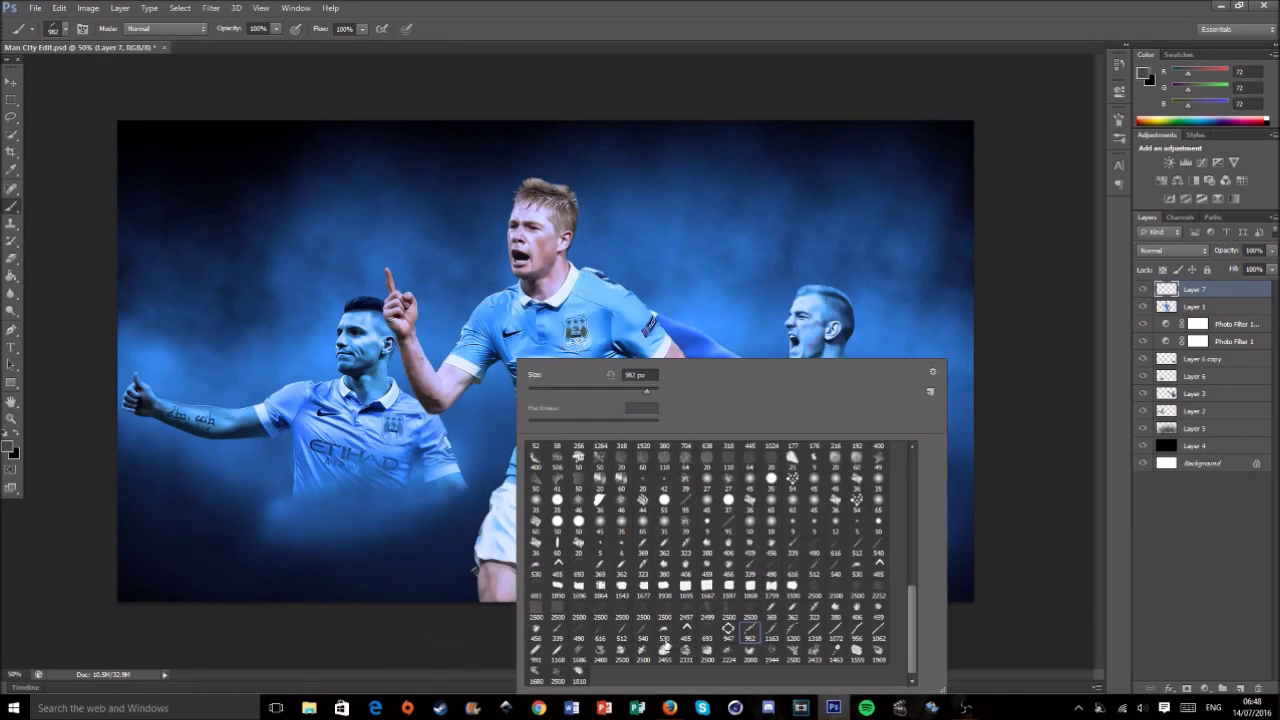
key(Return)
click(8, 447)
click(766, 177)
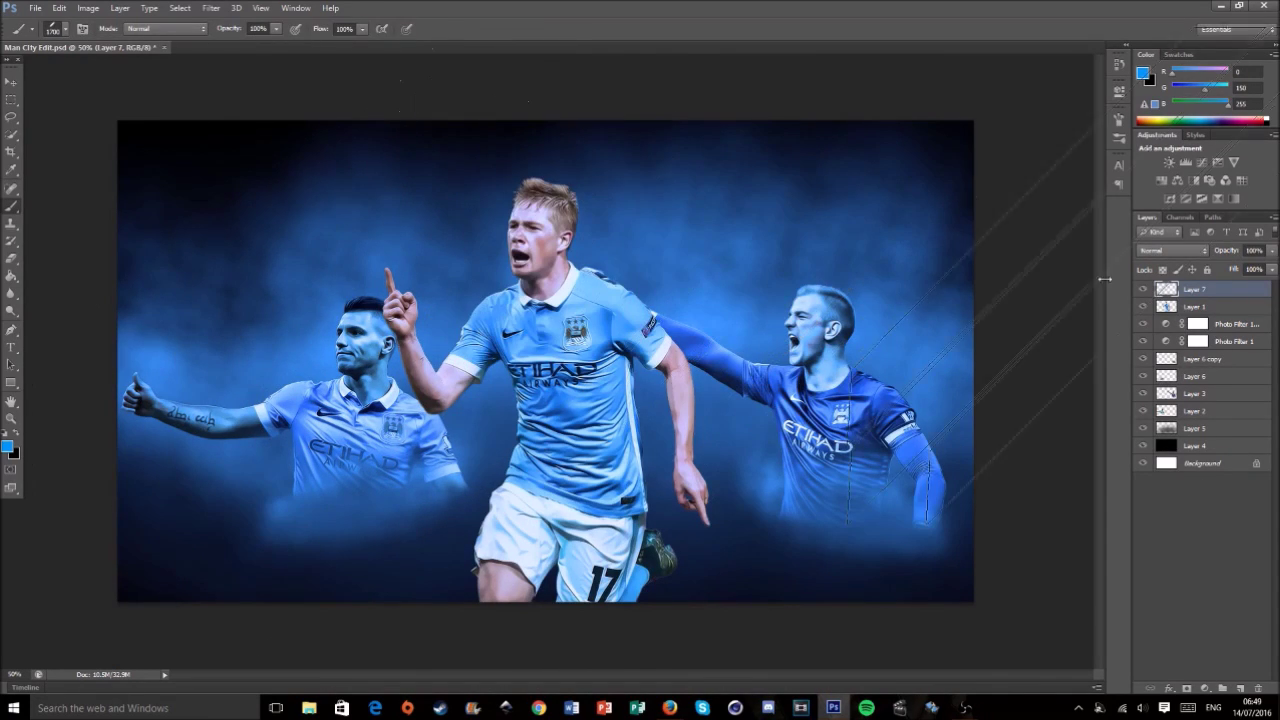
click(200, 160)
mouse_move(330, 160)
mouse_down()
mouse_move(386, 329)
mouse_move(414, 371)
mouse_move(800, 413)
mouse_up()
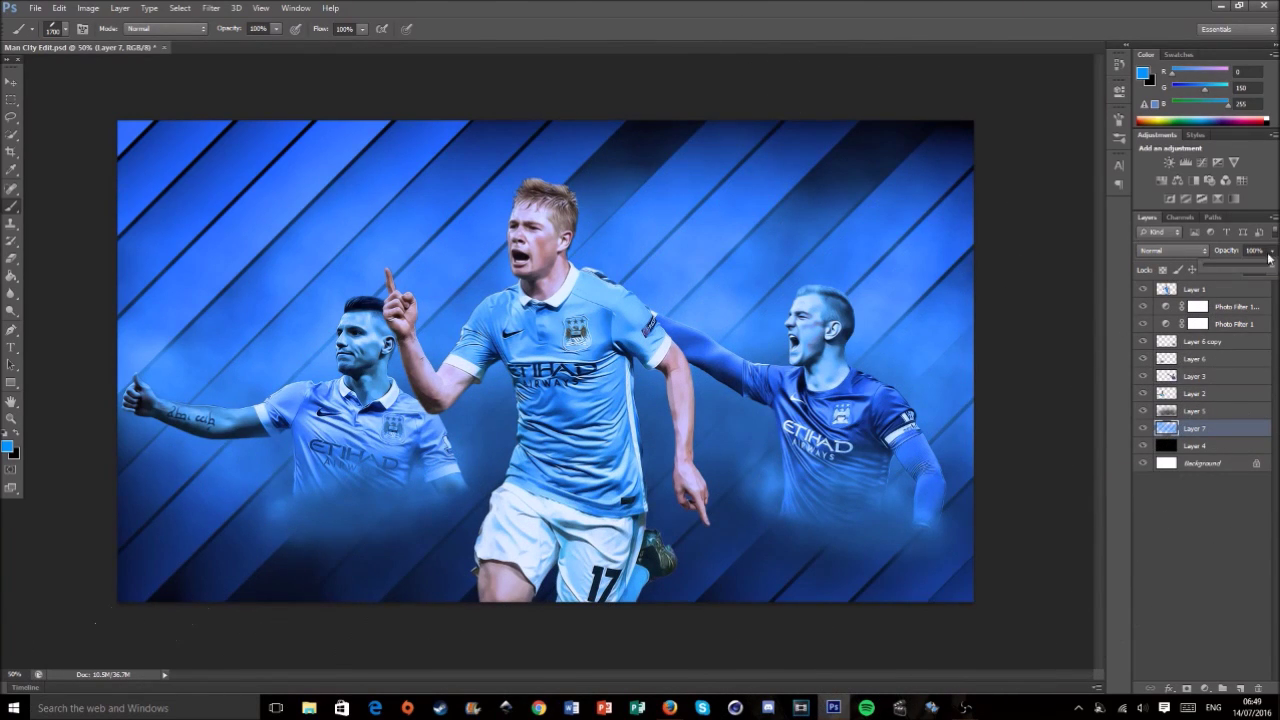
- Fade the stripes layer to 23% opacity, set a 2000 px eraser, and add Layer 8
drag(1272, 250, 1220, 265)
key(e)
drag(225, 29, 240, 44)
key(bracketright)
key(bracketright)
key(bracketright)
key(bracketright)
key(bracketright)
key(bracketright)
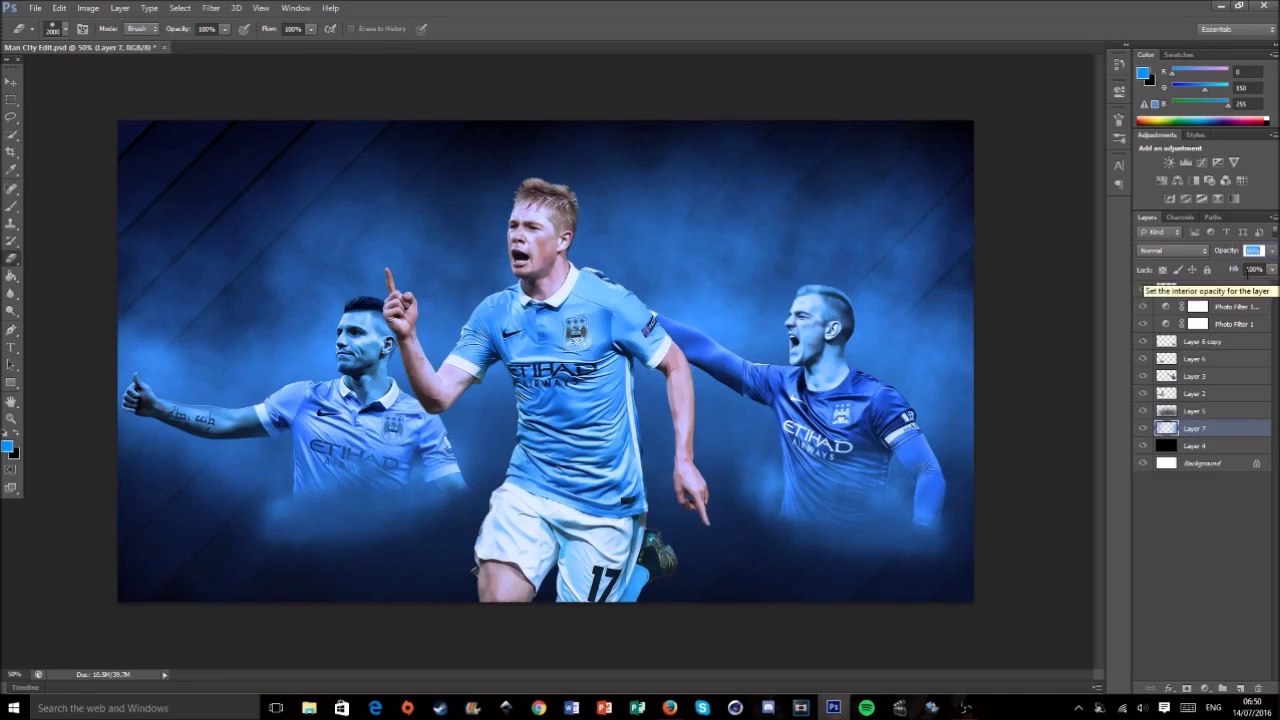
click(1239, 689)
- Paint smoke over the top-left stripes with a large soft brush
key(b)
right_click(340, 318)
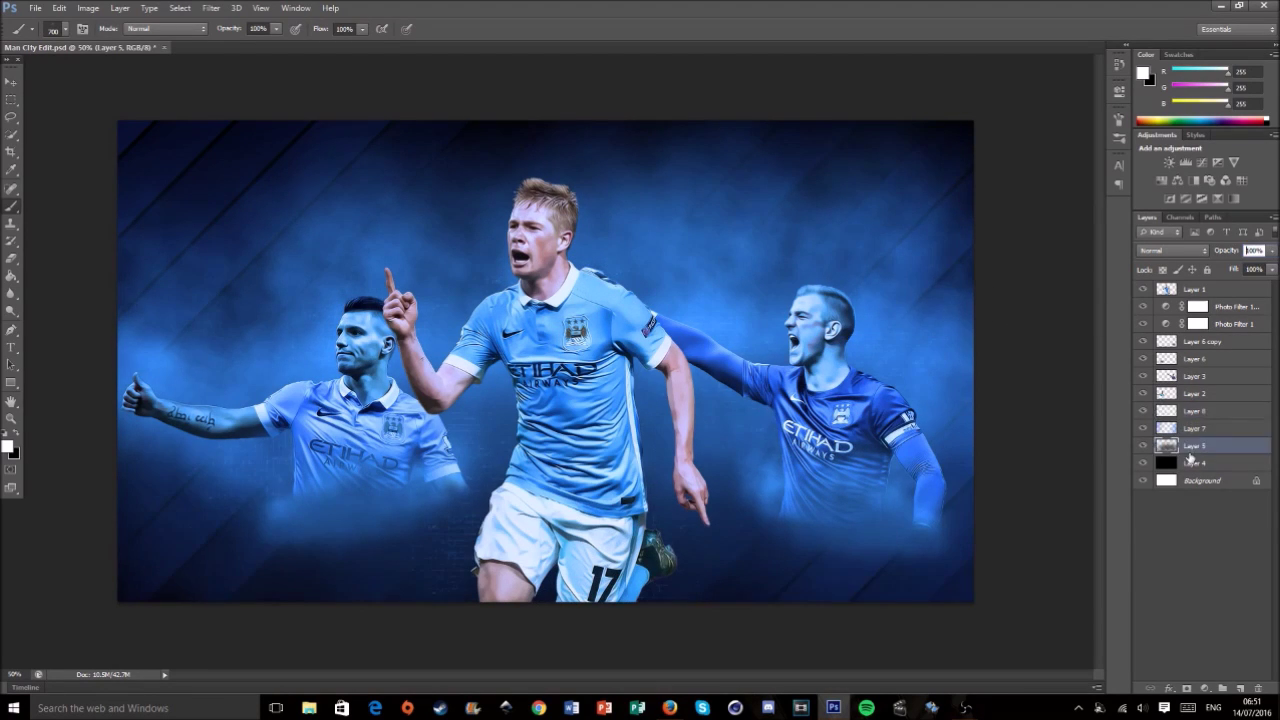
drag(200, 180, 494, 271)
- On a new top layer, paint a white glow across the top centre and lower its opacity
key(ctrl+shift+alt+n)
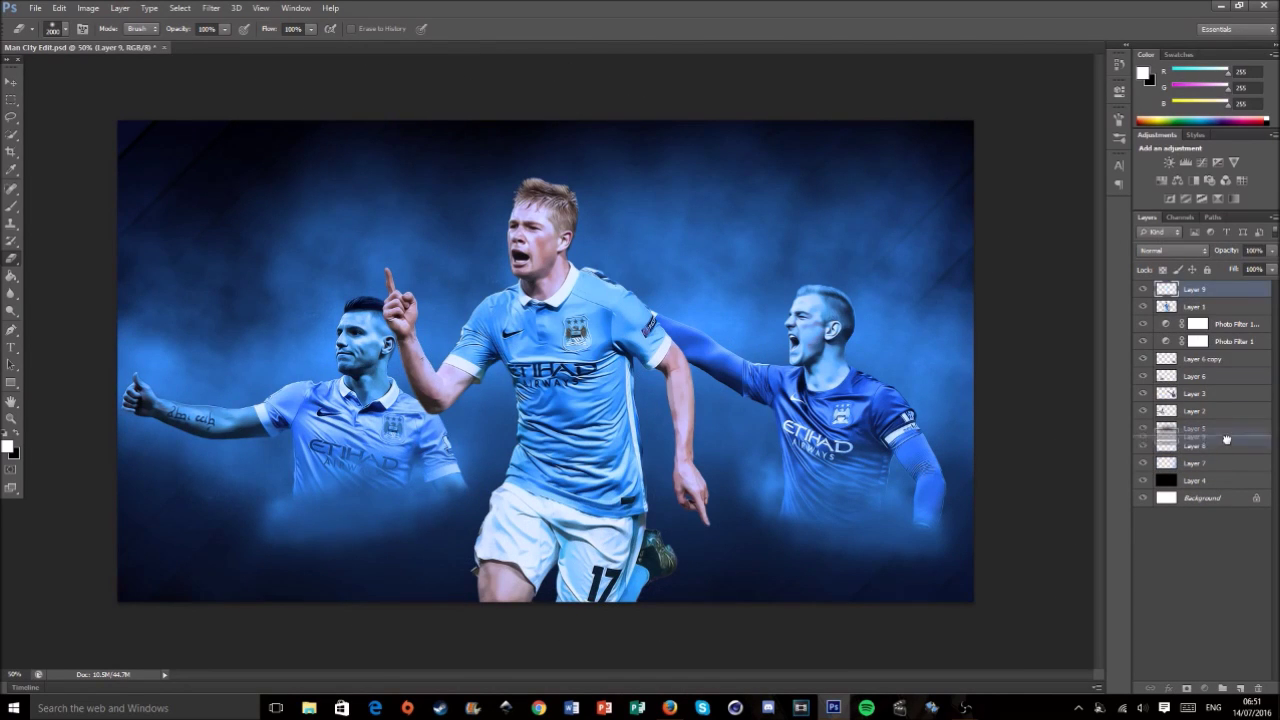
right_click(260, 292)
scroll(420, 460, up, 1)
double_click(517, 527)
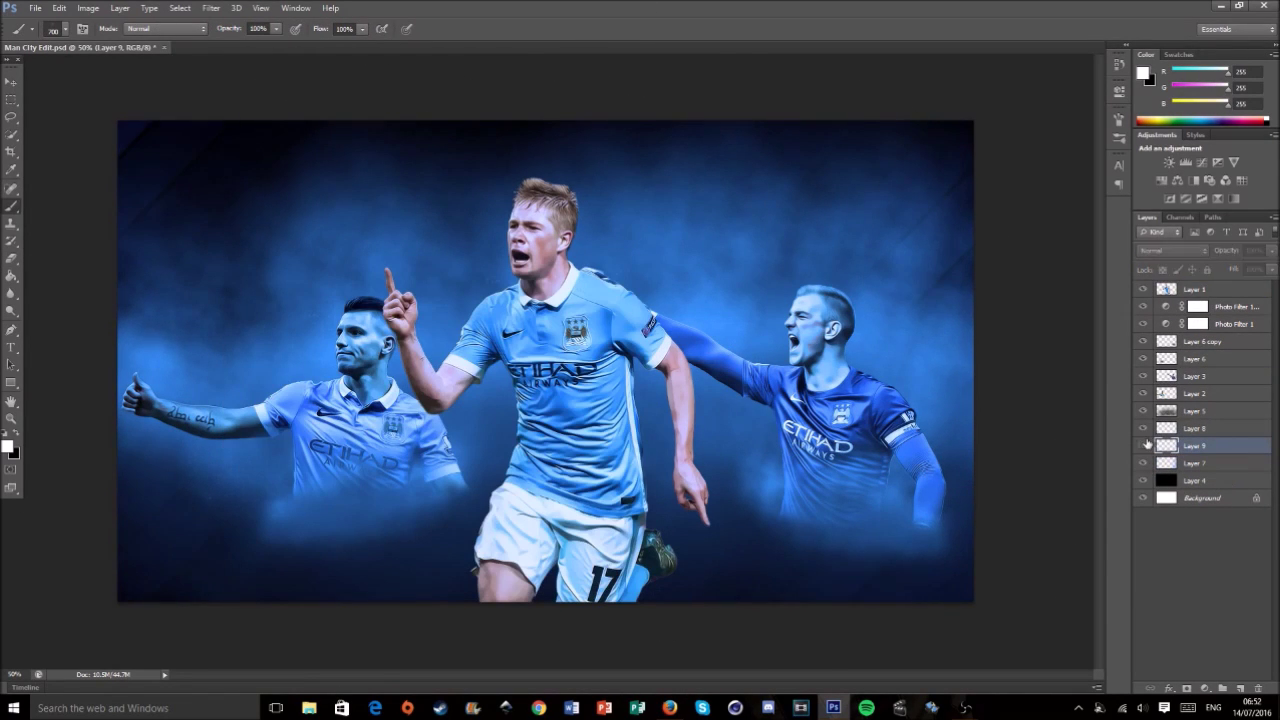
drag(1147, 451, 1160, 286)
right_click(350, 210)
click(620, 40)
drag(1273, 251, 1240, 262)
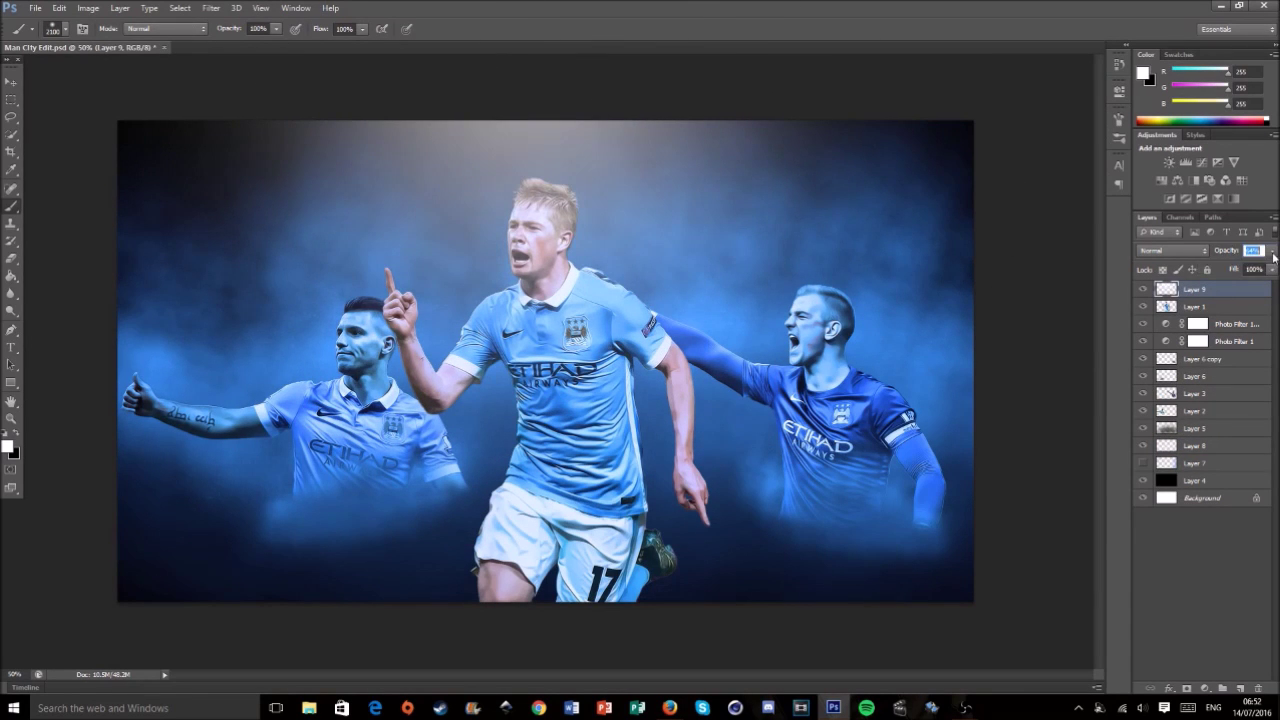
key(v)
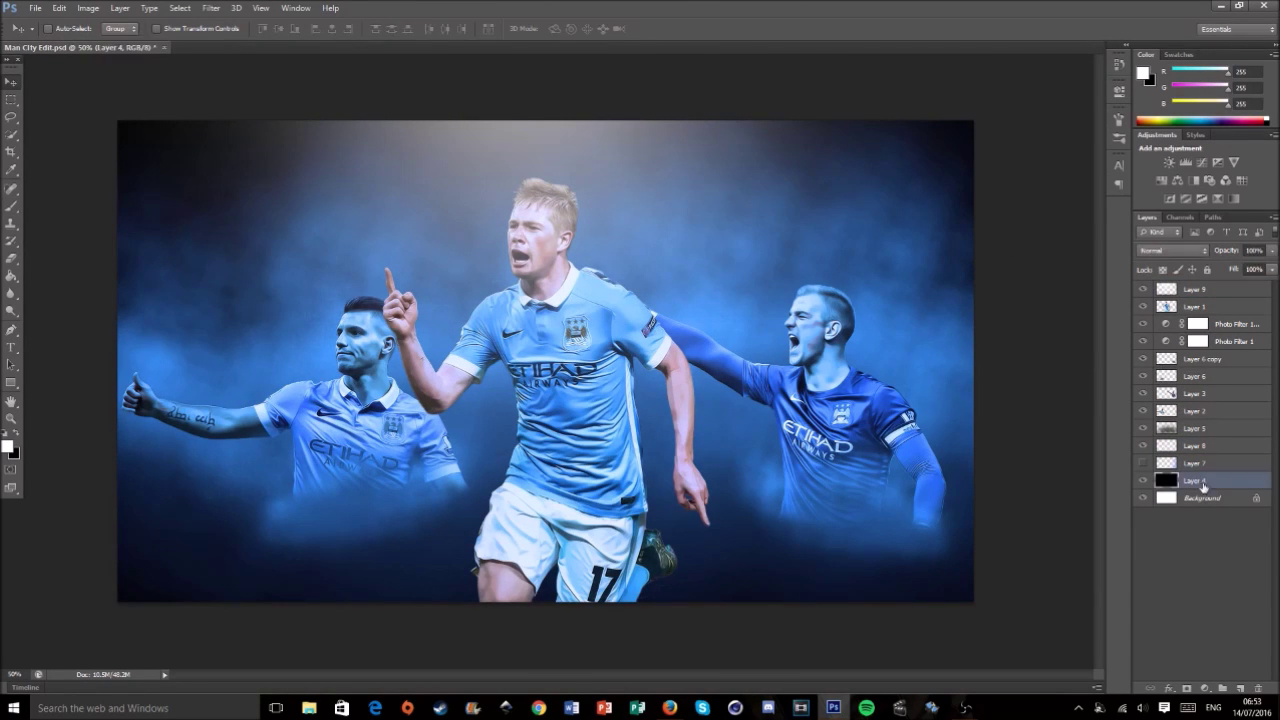
- Duplicate the centre and right player layers and desaturate the copies with Hue/Saturation
click(1189, 307)
key(ctrl+j)
key(ctrl+u)
key(Return)
key(b)
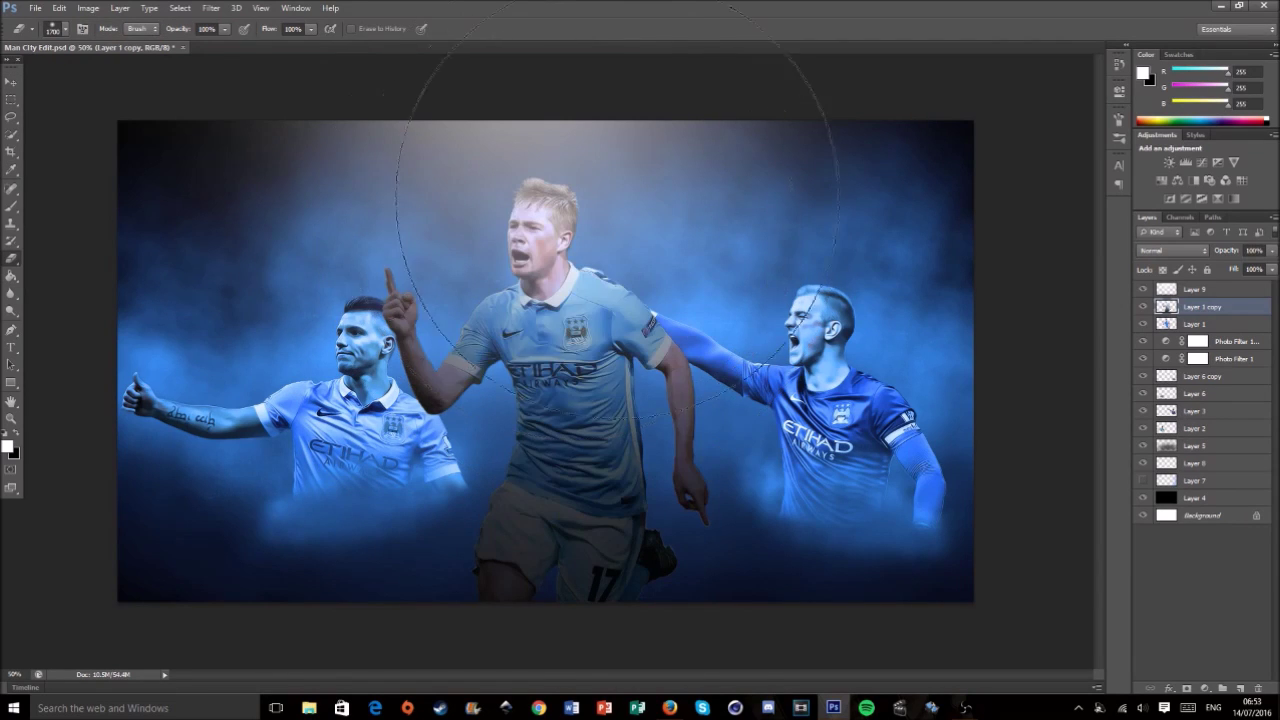
click(1183, 411)
key(ctrl+j)
key(ctrl+alt+z)
key(ctrl+alt+z)
key(ctrl+alt+z)
key(ctrl+alt+z)
key(ctrl+alt+z)
key(ctrl+alt+z)
- Zoom in on the poster's lower part and set the brush to 20 px
key(v)
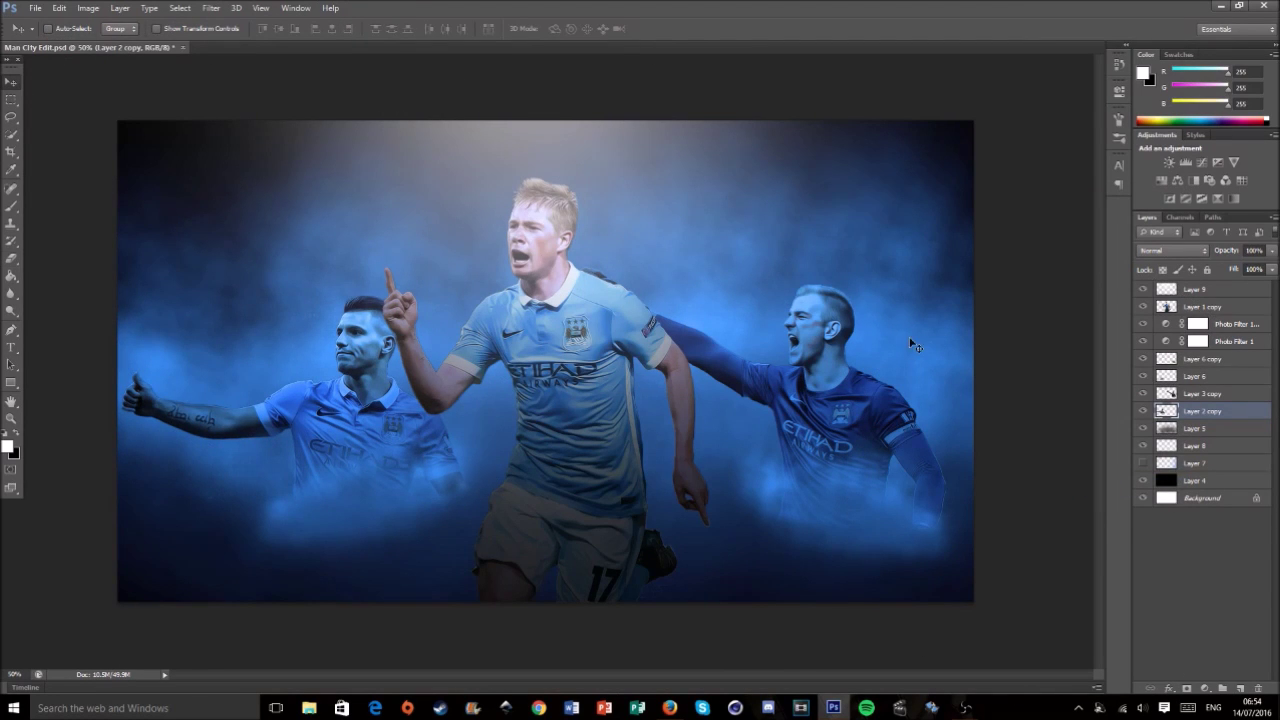
click(1200, 306)
key(ctrl+1)
key(b)
right_click(557, 240)
key(Escape)
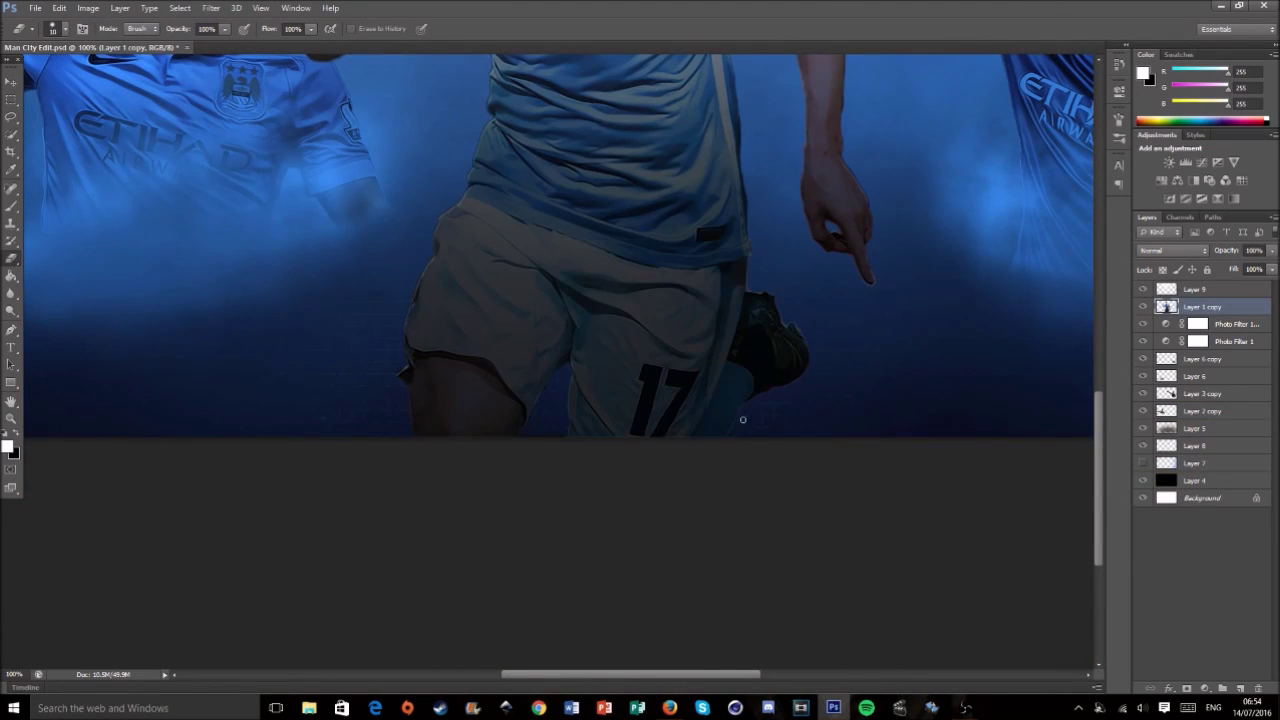
scroll(694, 288, up, 5)
key(bracketright)
scroll(794, 375, up, 4)
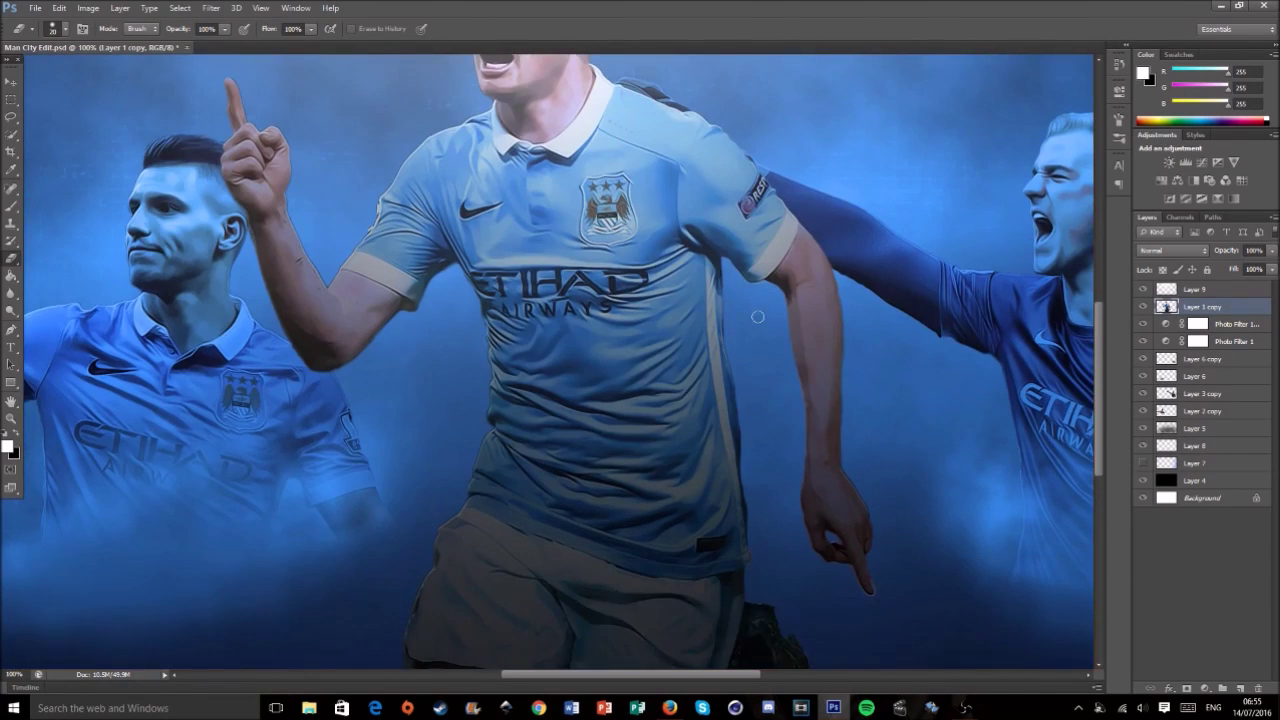
scroll(794, 375, up, 2)
- Touch up the lower edges of the right, centre and left player copies
ctrl+click(866, 345)
ctrl+click(920, 380)
click(1203, 394)
scroll(948, 405, right, 5)
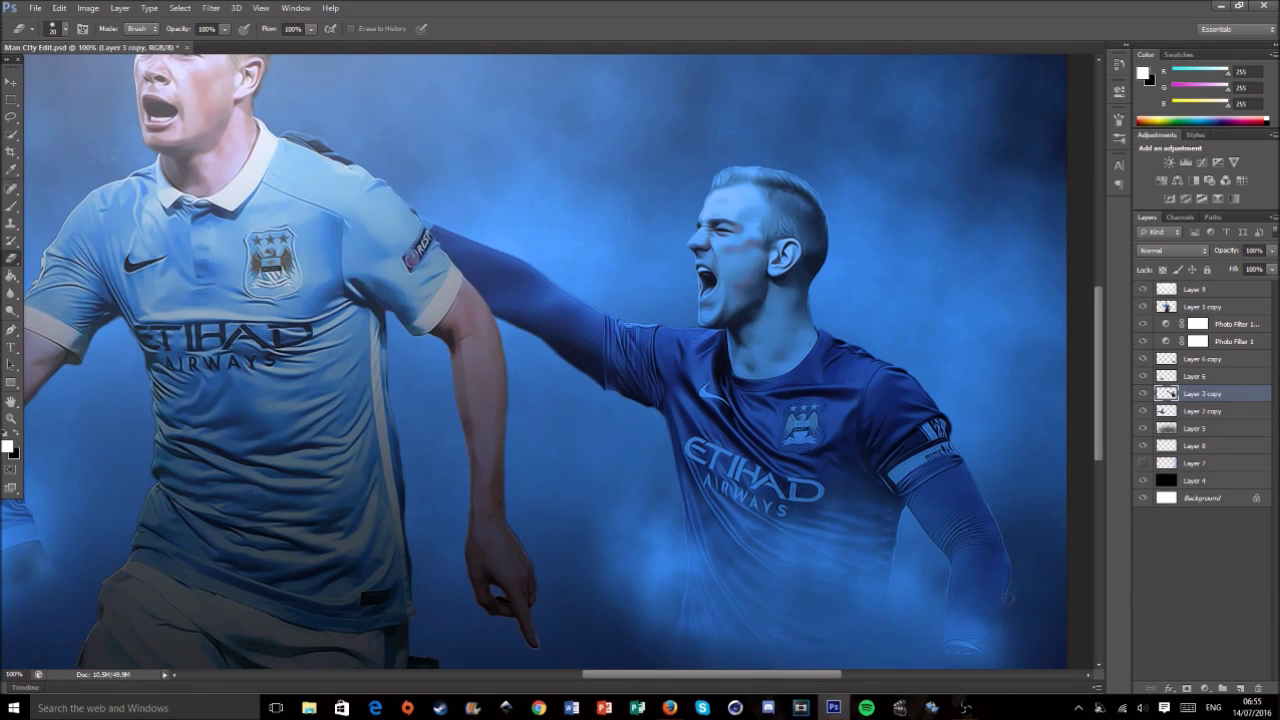
scroll(845, 264, up, 2)
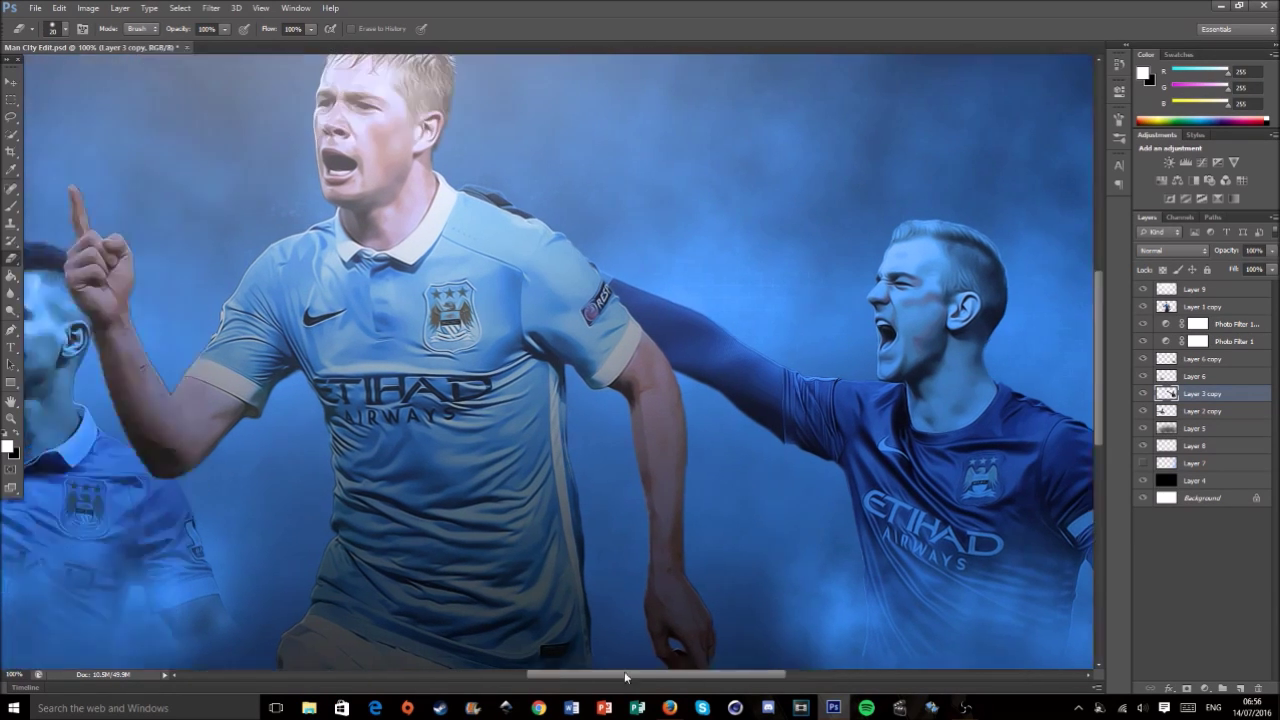
drag(678, 674, 494, 674)
key(alt+bracketleft)
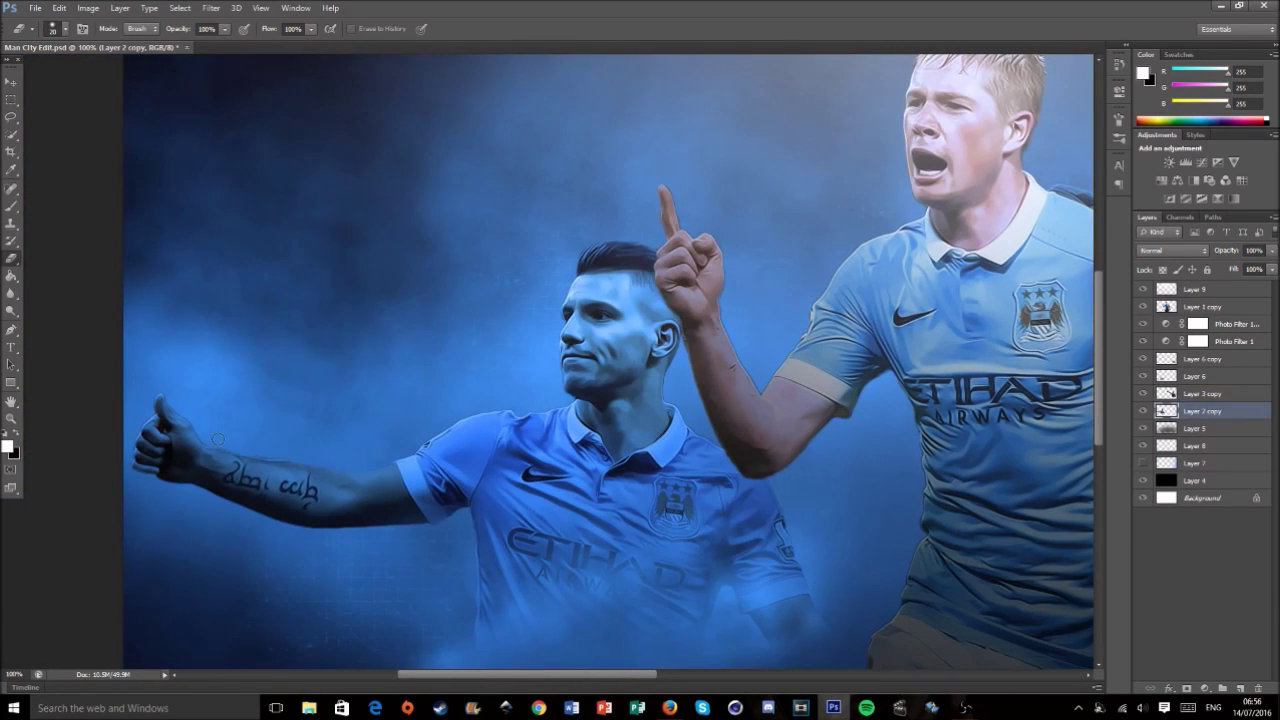
scroll(1078, 633, down, 4)
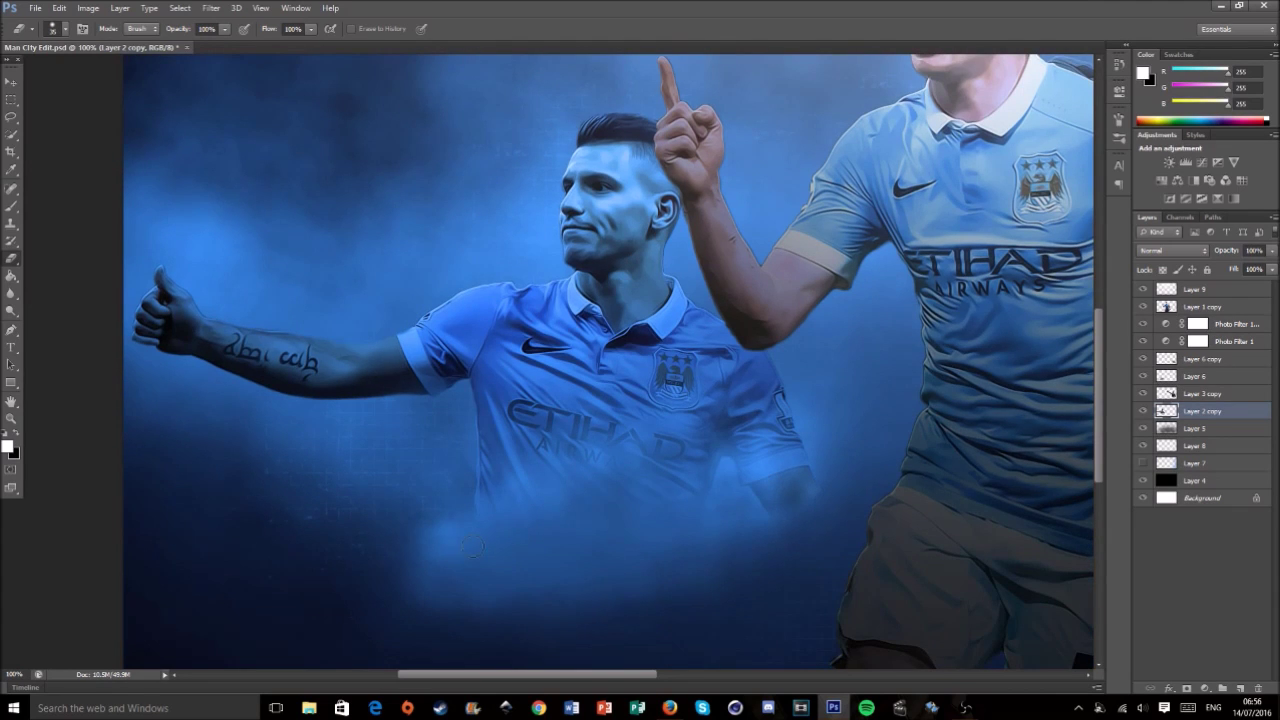
- Set the glow layer, Layer 9, back to 100% opacity
key(ctrl+minus)
key(ctrl+minus)
click(1170, 290)
drag(1272, 250, 1270, 268)
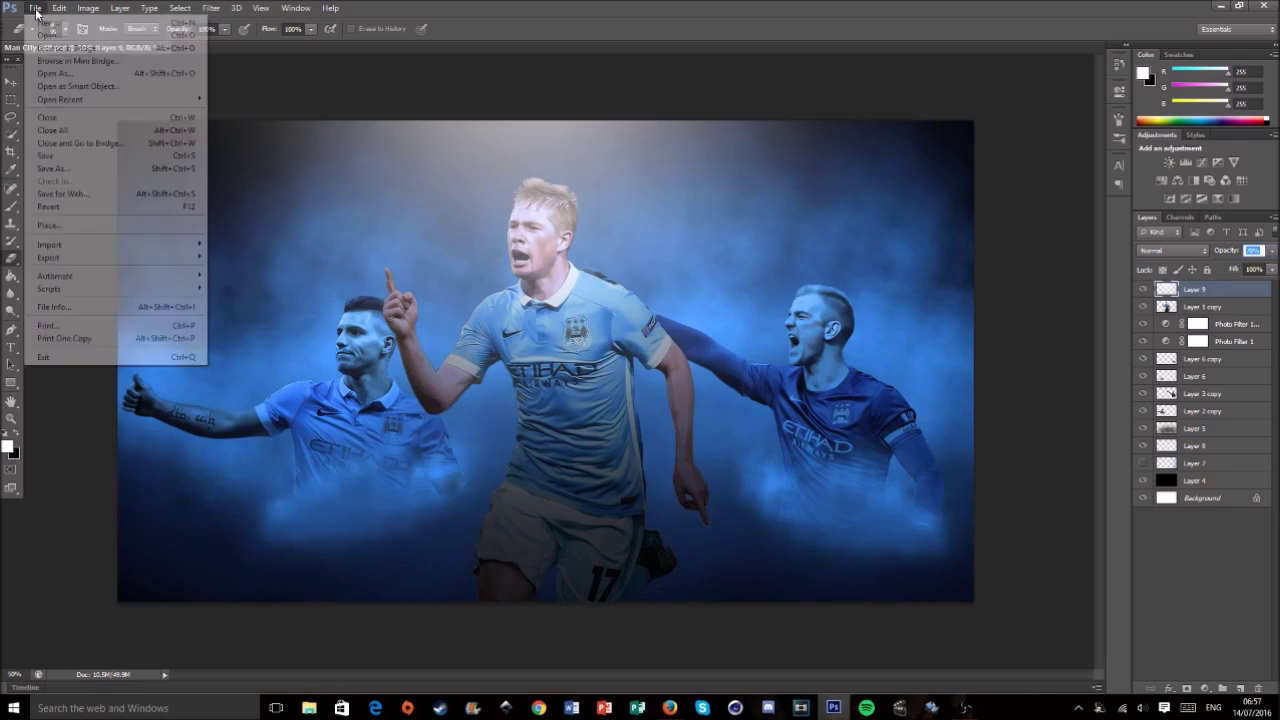
- Add a Black & White adjustment and mask it black over the centre with a 2300 px brush
click(1166, 477)
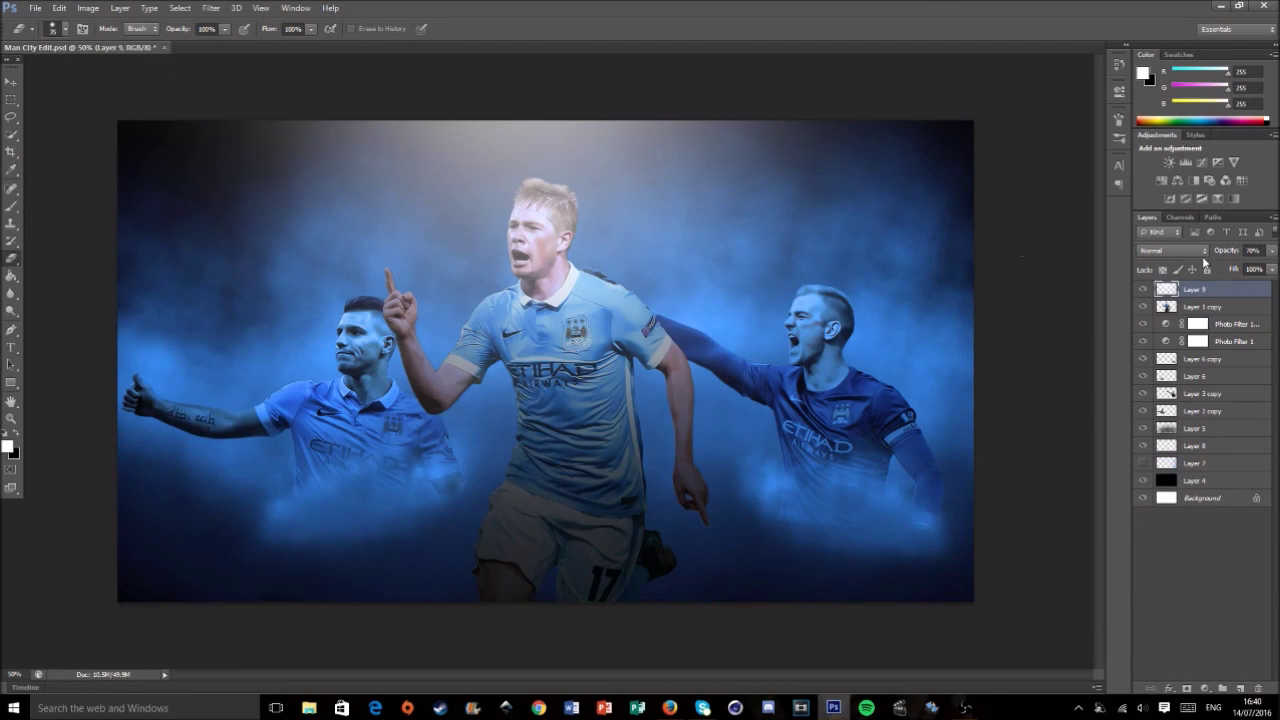
click(1194, 181)
click(1119, 91)
right_click(600, 363)
key(Escape)
key(bracketright)
key(bracketright)
key(bracketright)
drag(500, 295, 557, 329)
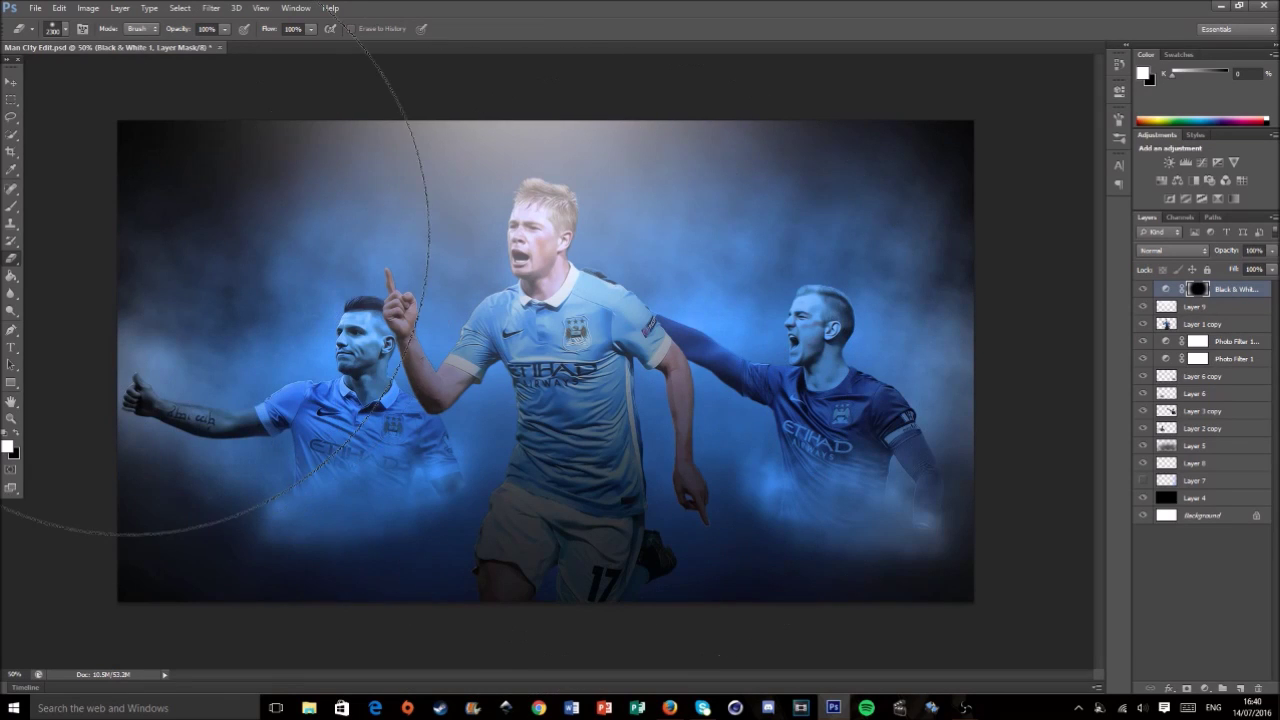
- Add an Exposure adjustment, masking its darkening away from the centre and left players
click(1217, 162)
drag(560, 350, 575, 357)
drag(214, 357, 160, 360)
- Raise Layer 8's smoke opacity to about 27%
click(1200, 445)
click(1200, 480)
mouse_move(1272, 250)
mouse_down()
mouse_move(1265, 268)
mouse_move(1232, 262)
mouse_up()
- Refine the player copies around the centre player's pointing hand with a 25 px brush
key(bracketleft)
key(bracketleft)
key(bracketleft)
key(bracketleft)
key(bracketleft)
key(bracketleft)
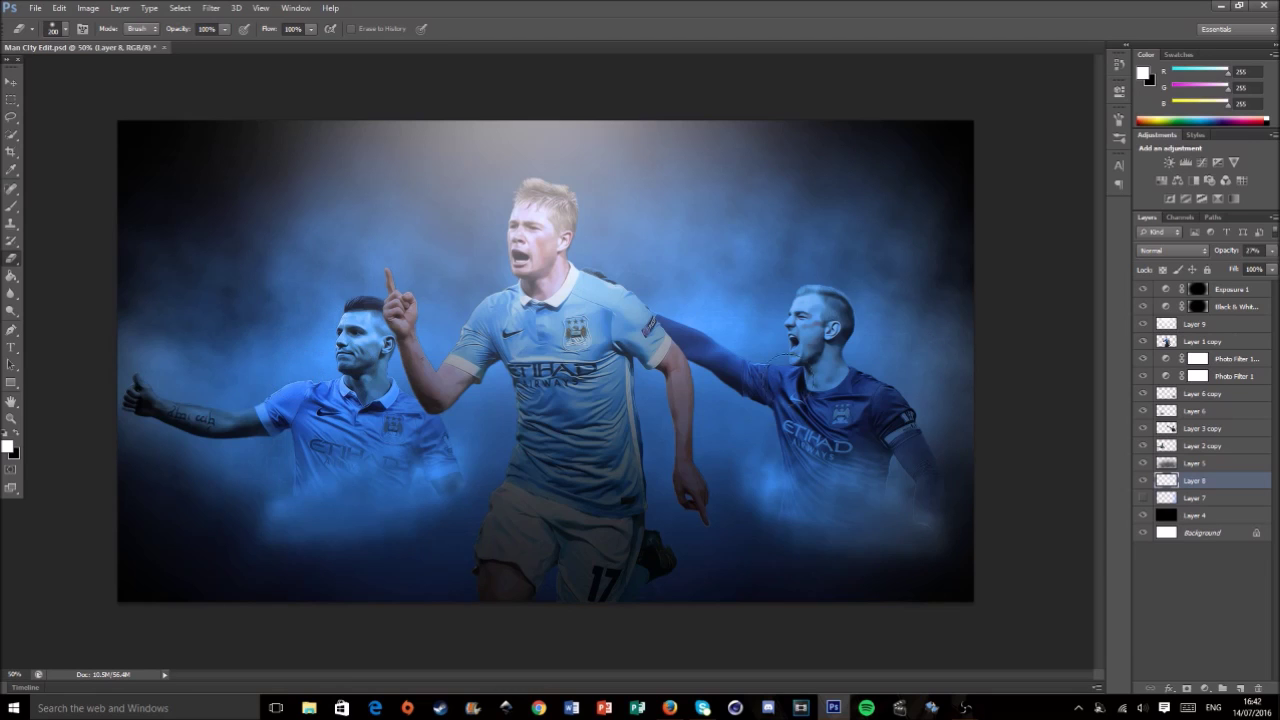
click(1160, 428)
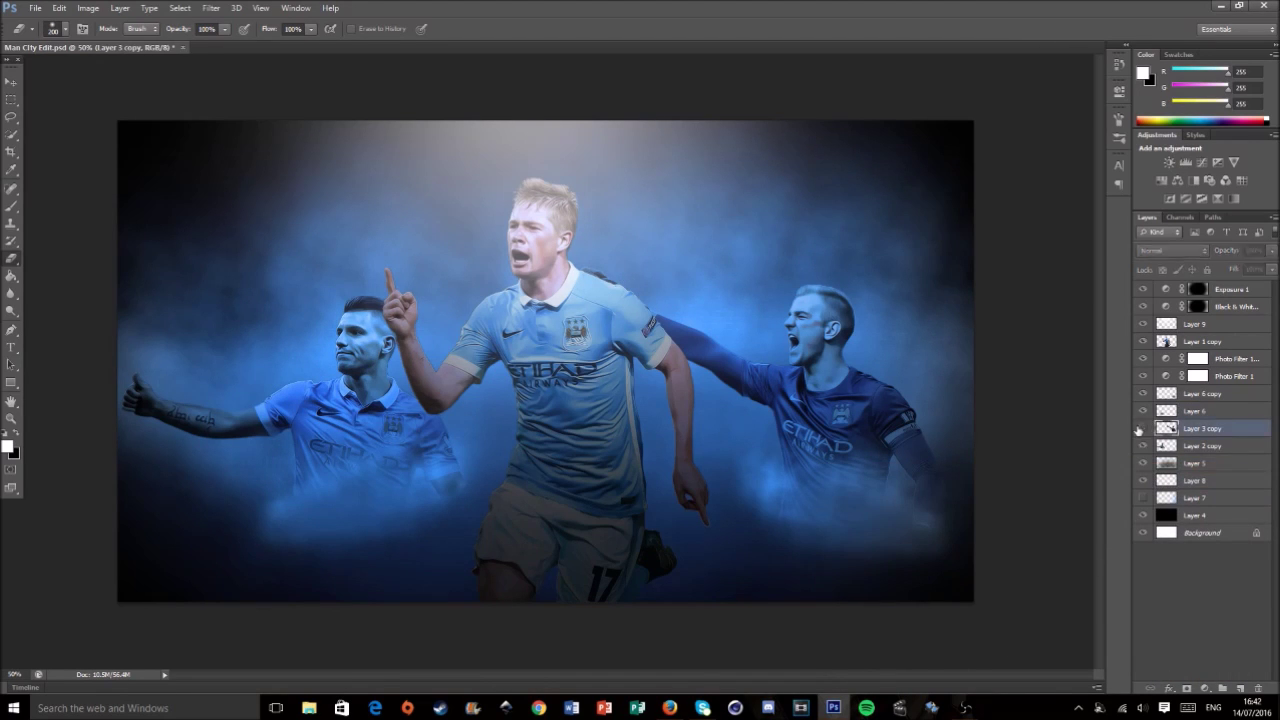
click(1195, 480)
key(ctrl+plus)
key(ctrl+plus)
key(ctrl+plus)
key(bracketleft)
key(bracketleft)
key(bracketleft)
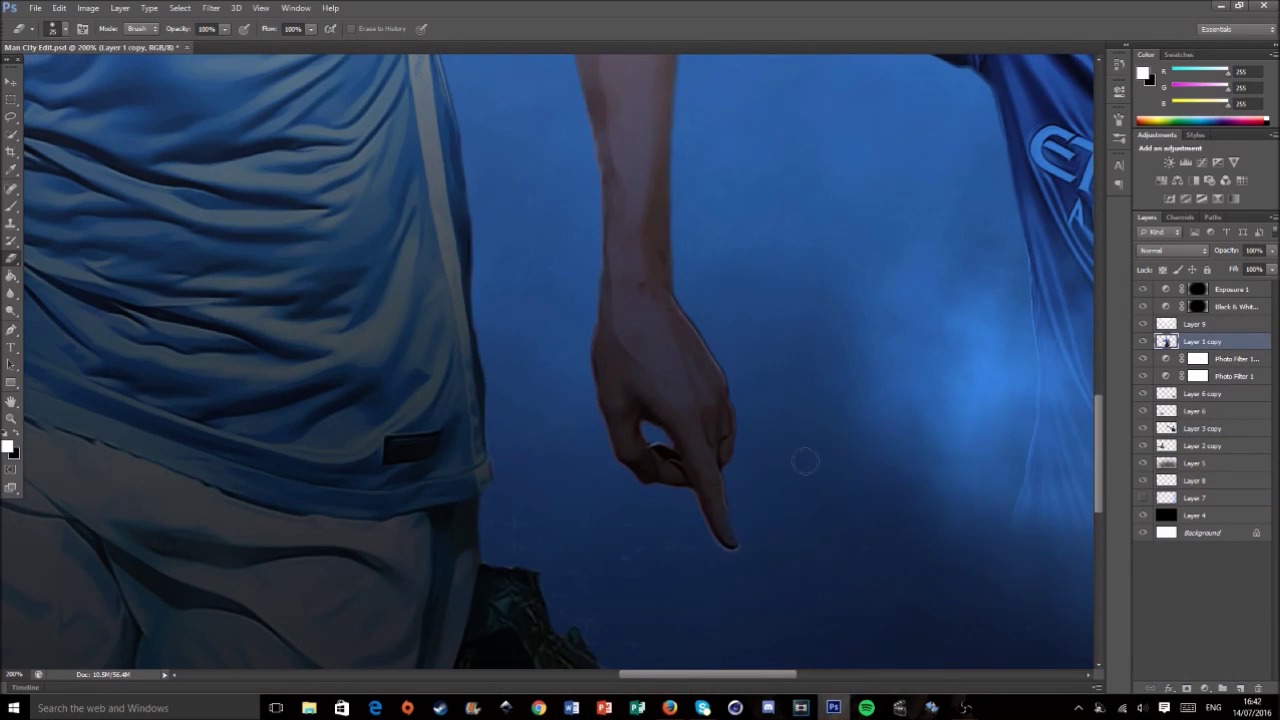
key(alt+bracketright)
key(alt+bracketright)
key(alt+bracketright)
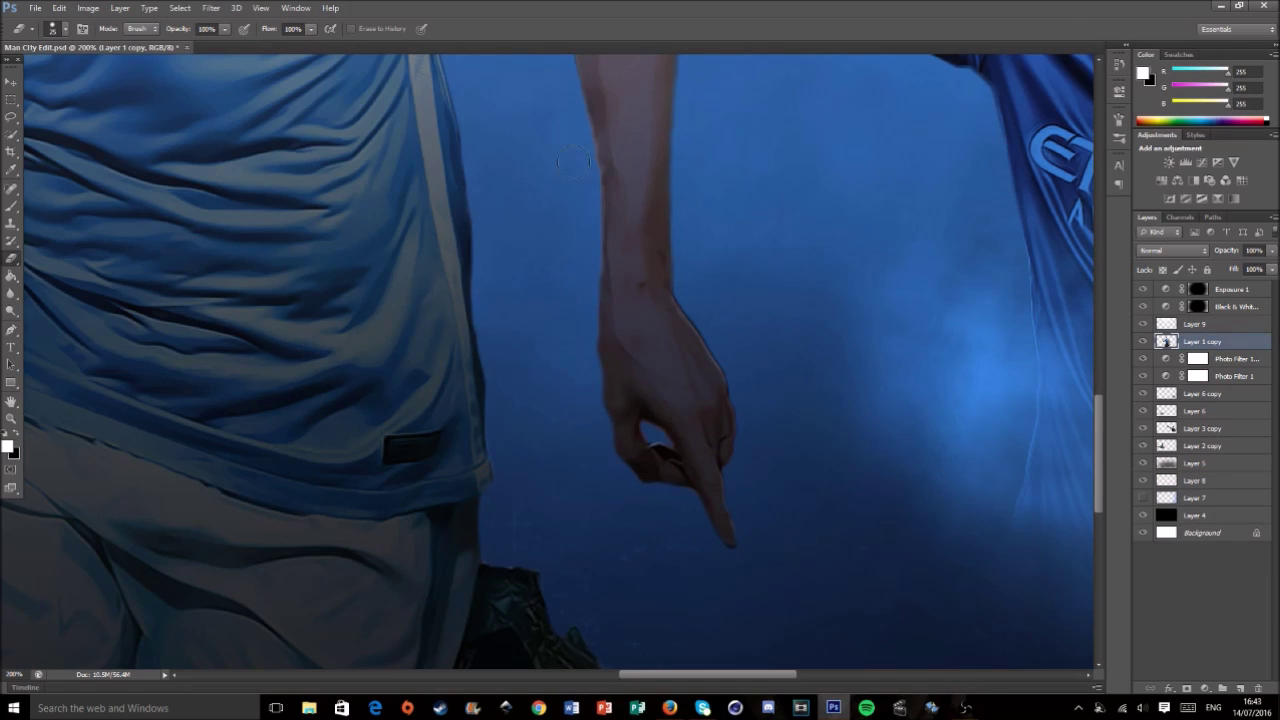
scroll(711, 436, up, 3)
key(ctrl+minus)
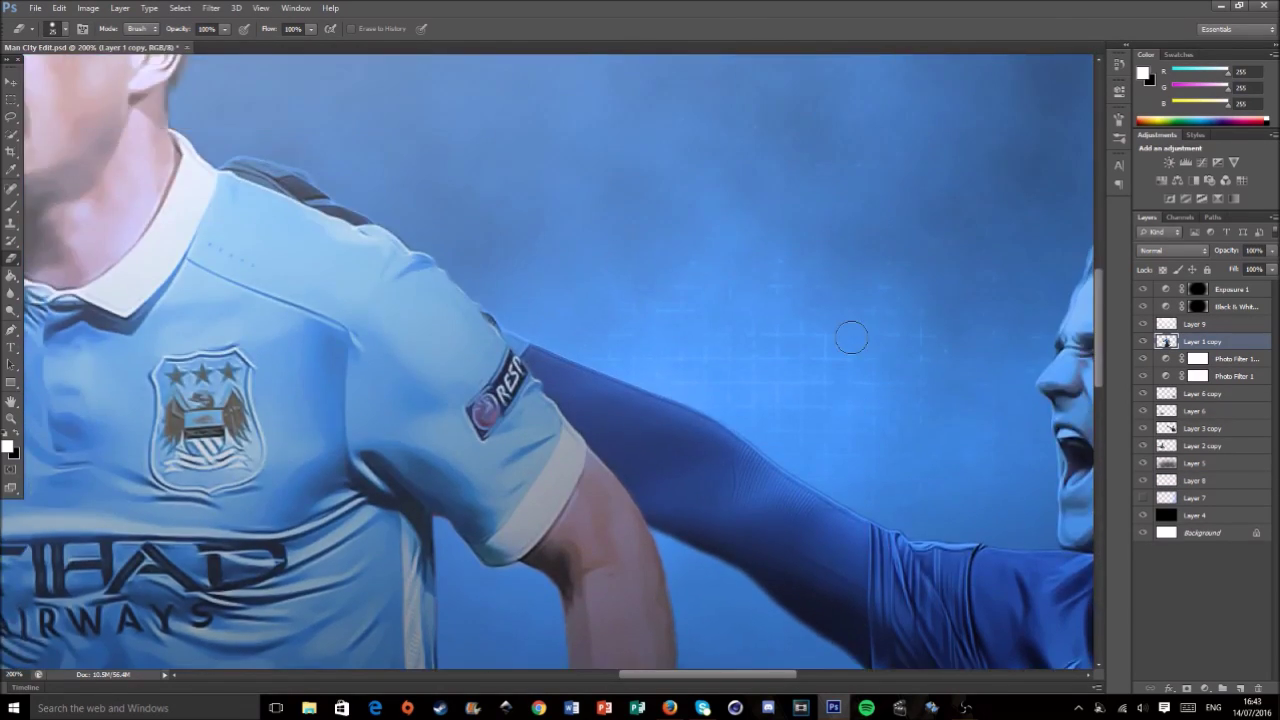
key(ctrl+minus)
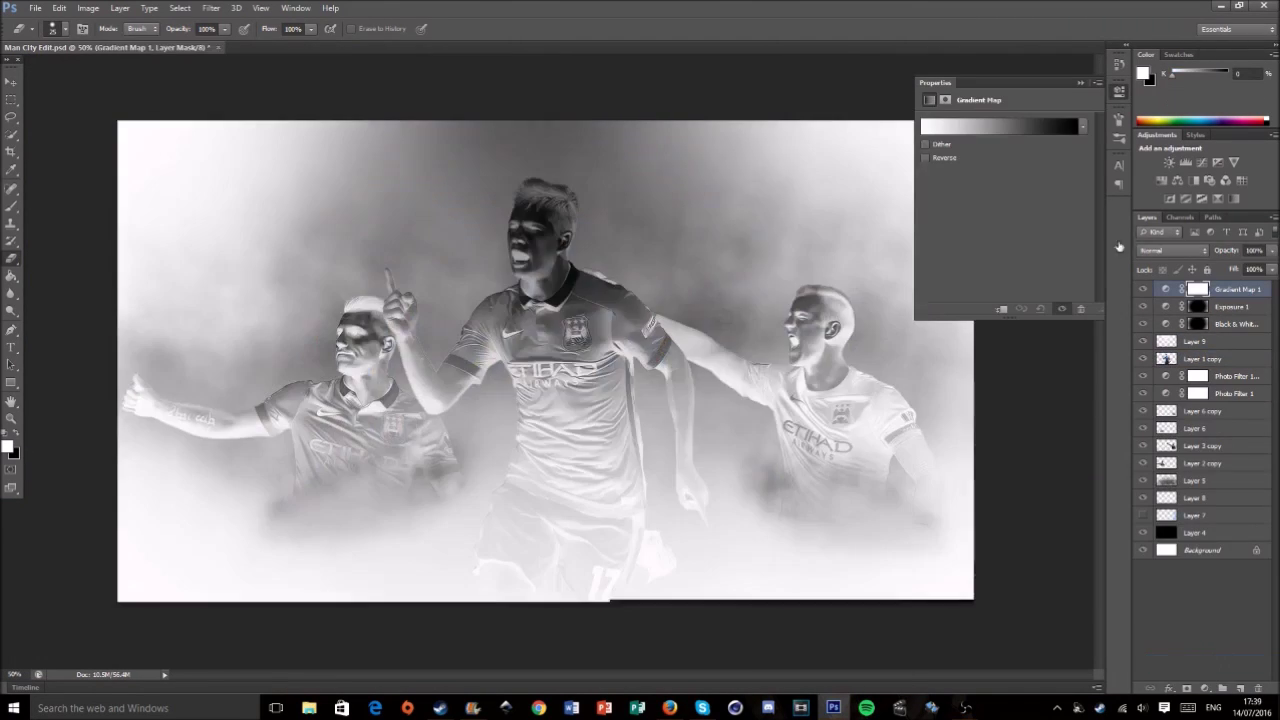
- Set the Gradient Map layer to Hard Light blend mode and lower it to 62% opacity
scroll(1168, 250, down, 3)
scroll(1168, 250, down, 2)
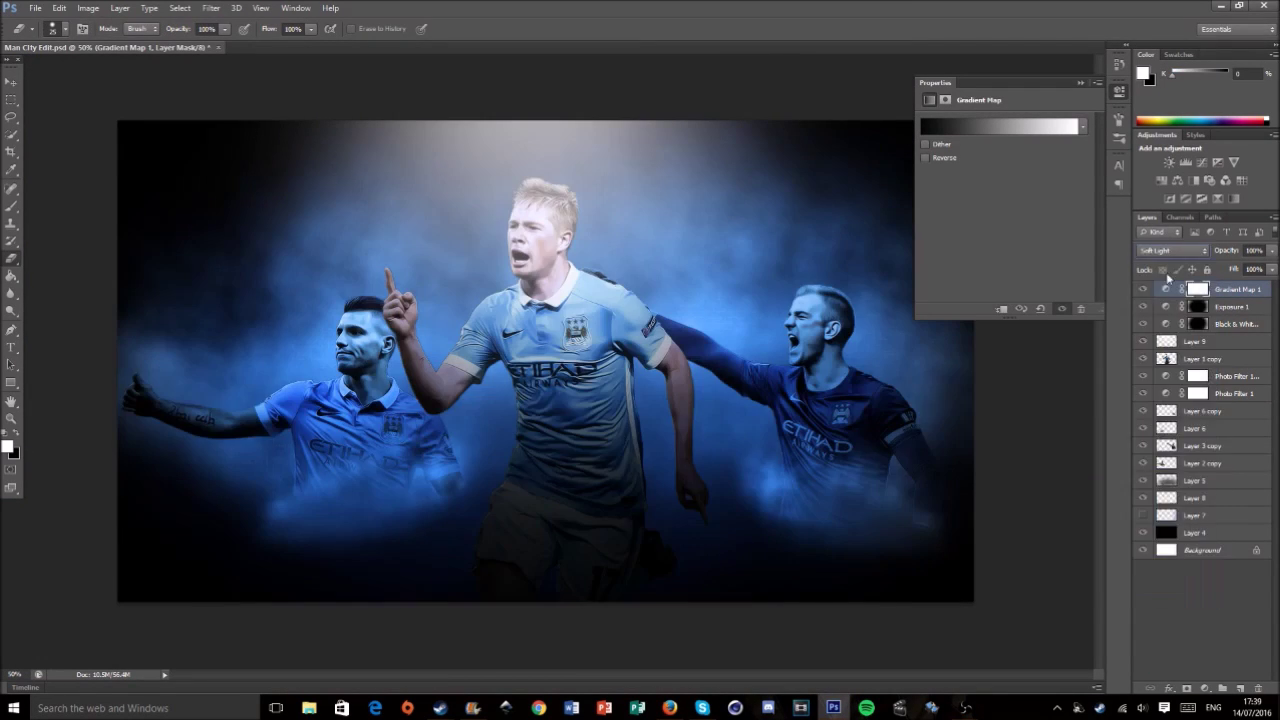
scroll(1175, 250, down, 2)
click(1155, 446)
click(1119, 91)
click(1143, 306)
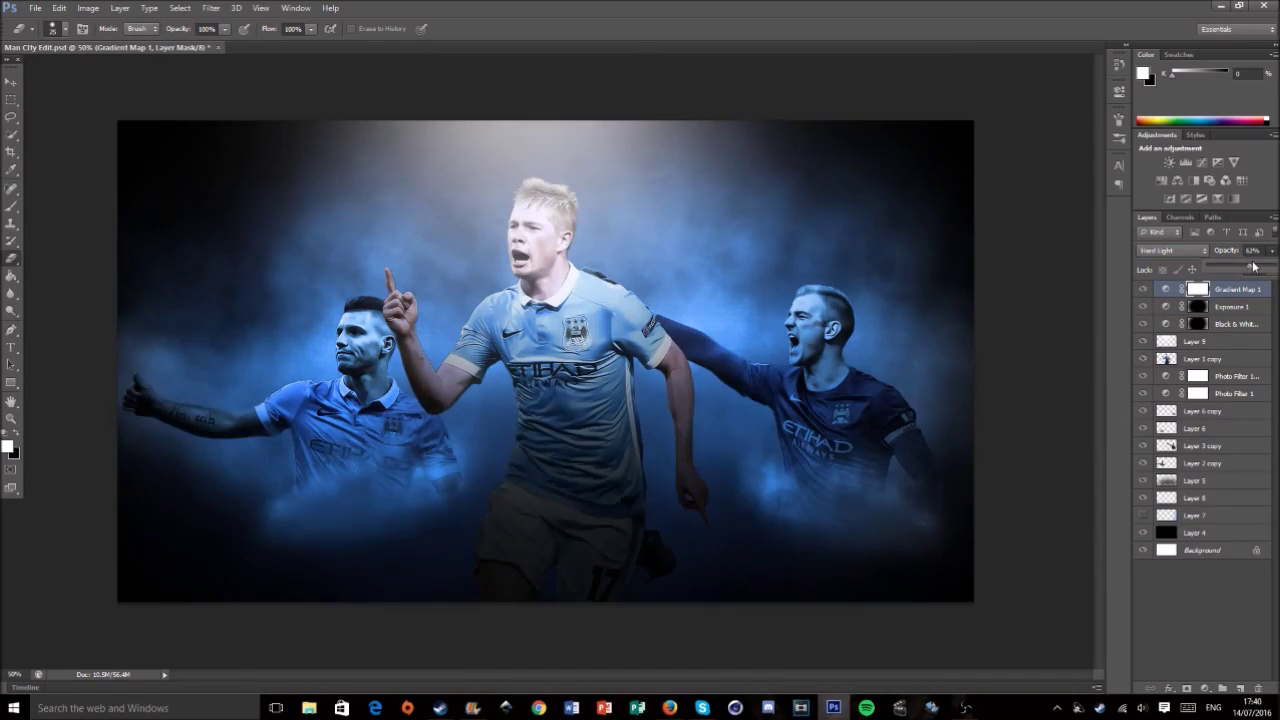